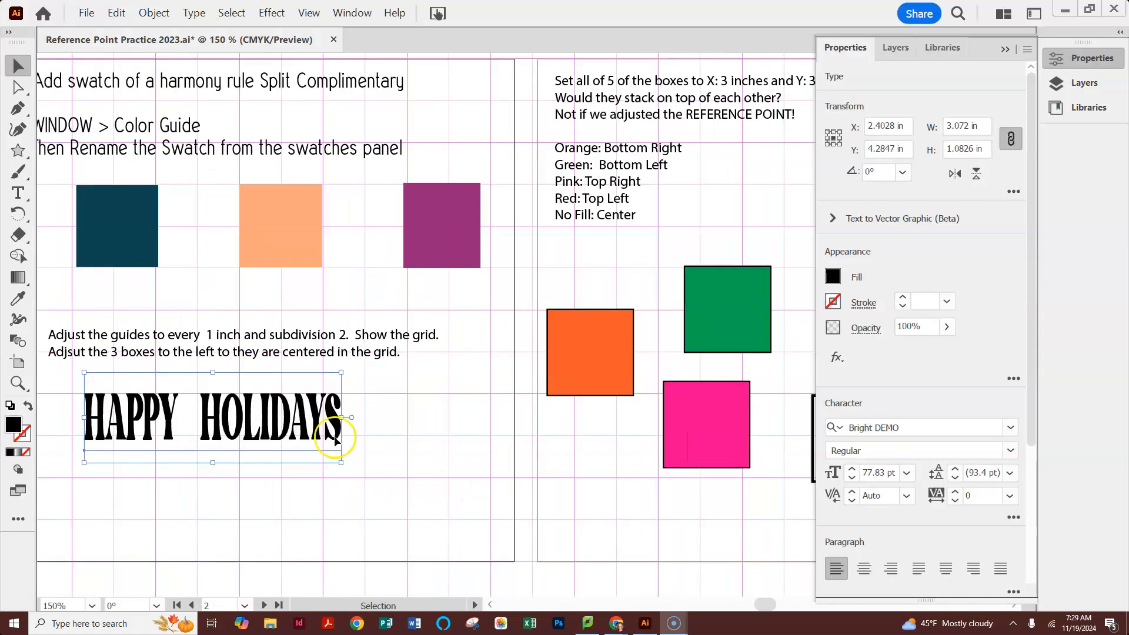
# Move the HAPPY HOLIDAYS text slightly lower beneath the grid instructions and convert it to outlines.
pyautogui.moveTo(313, 433); pyautogui.dragTo(343, 468)
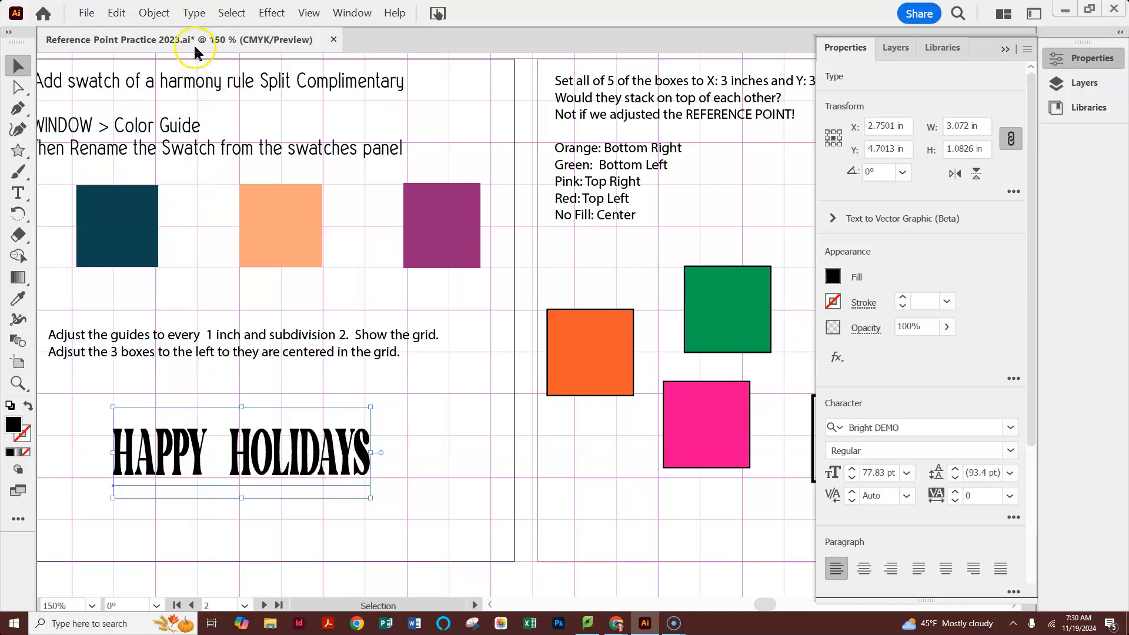
pyautogui.click(194, 12)
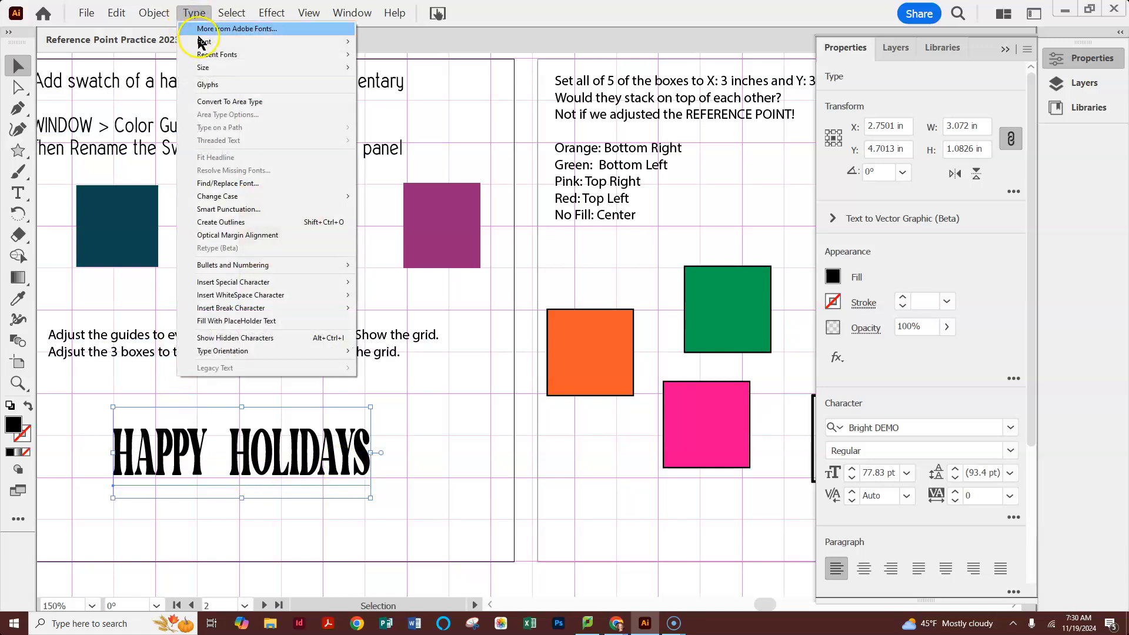
pyautogui.click(221, 221)
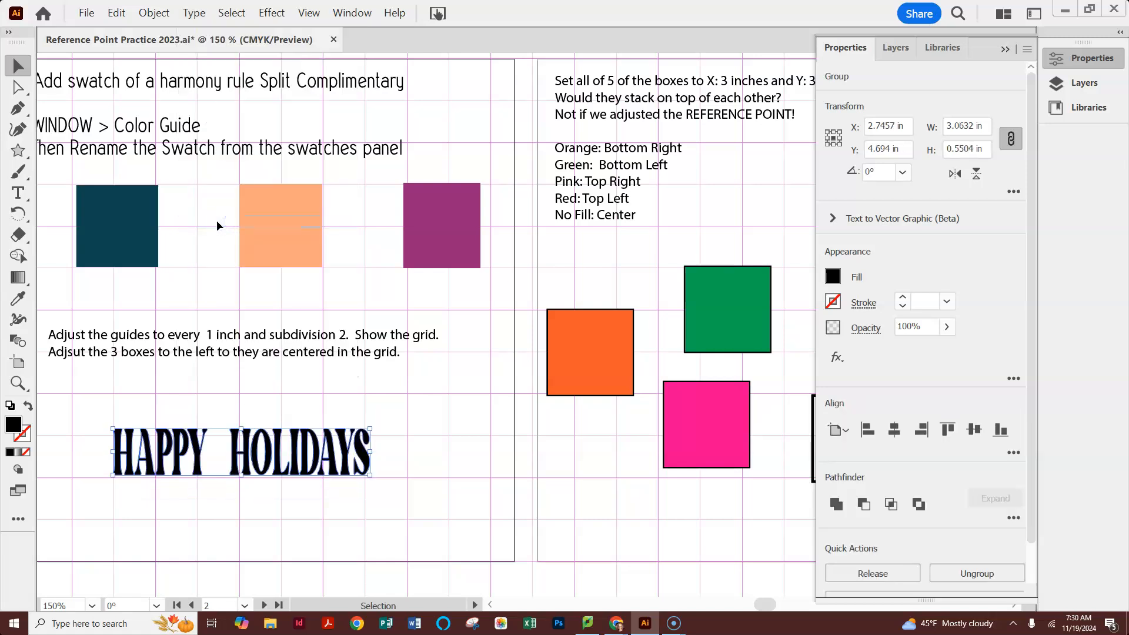
# Ungroup the outlined HAPPY HOLIDAYS lettering into separate letters and clear the selection.
pyautogui.click(155, 12)
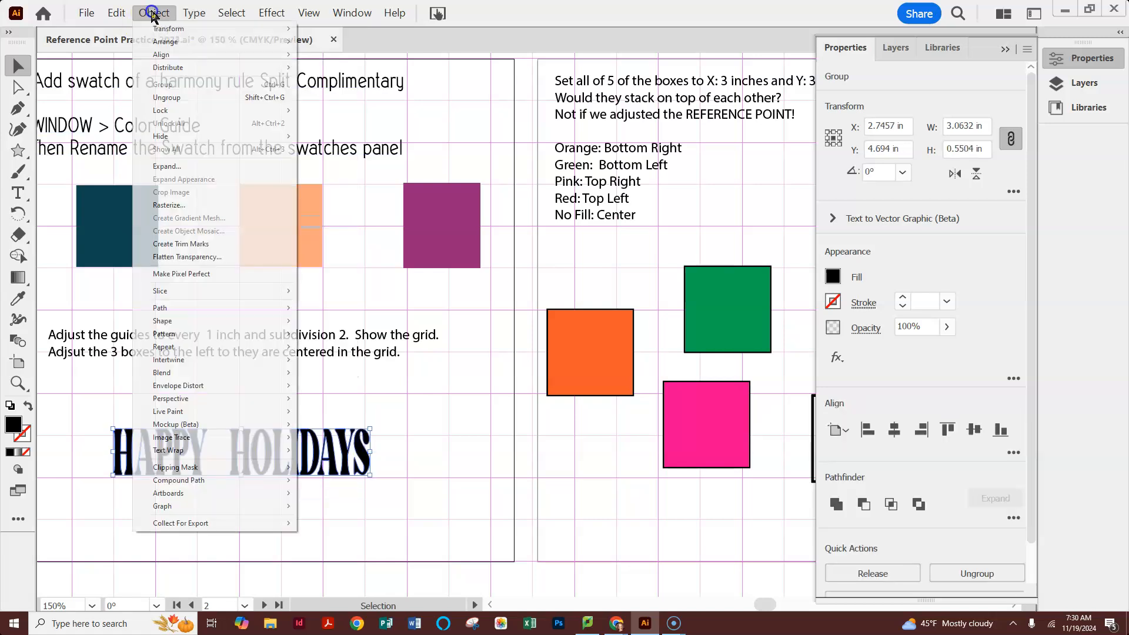
pyautogui.click(169, 97)
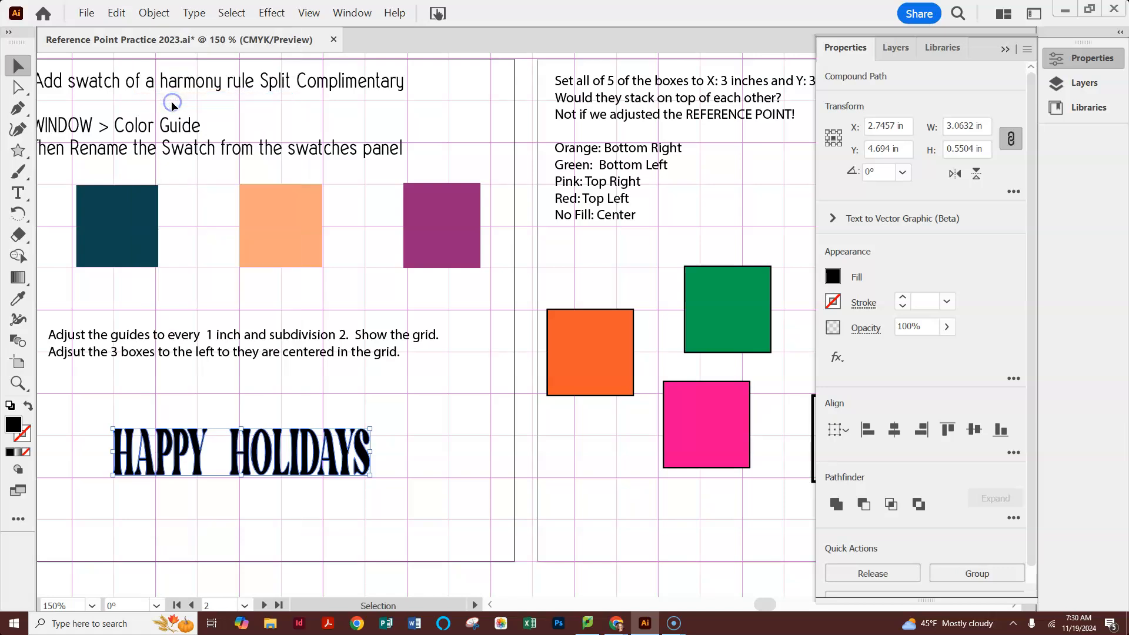
pyautogui.click(370, 553)
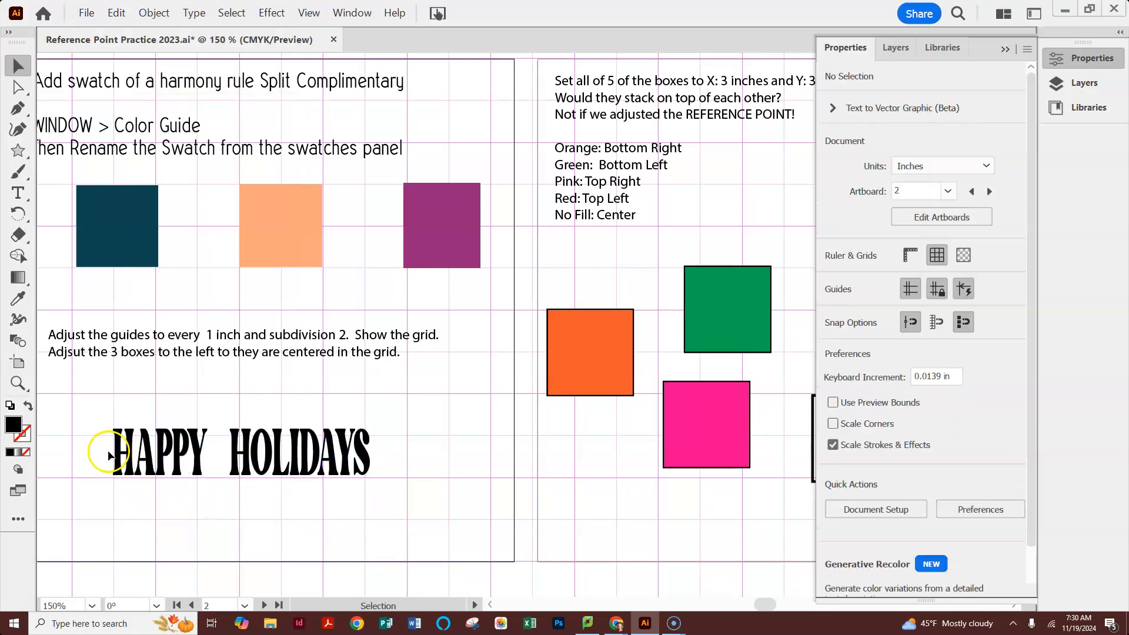
# Stretch the initial H of both HAPPY and HOLIDAYS upward to the major grid line above, keeping their baselines in place.
pyautogui.click(118, 457)
pyautogui.click(113, 424)
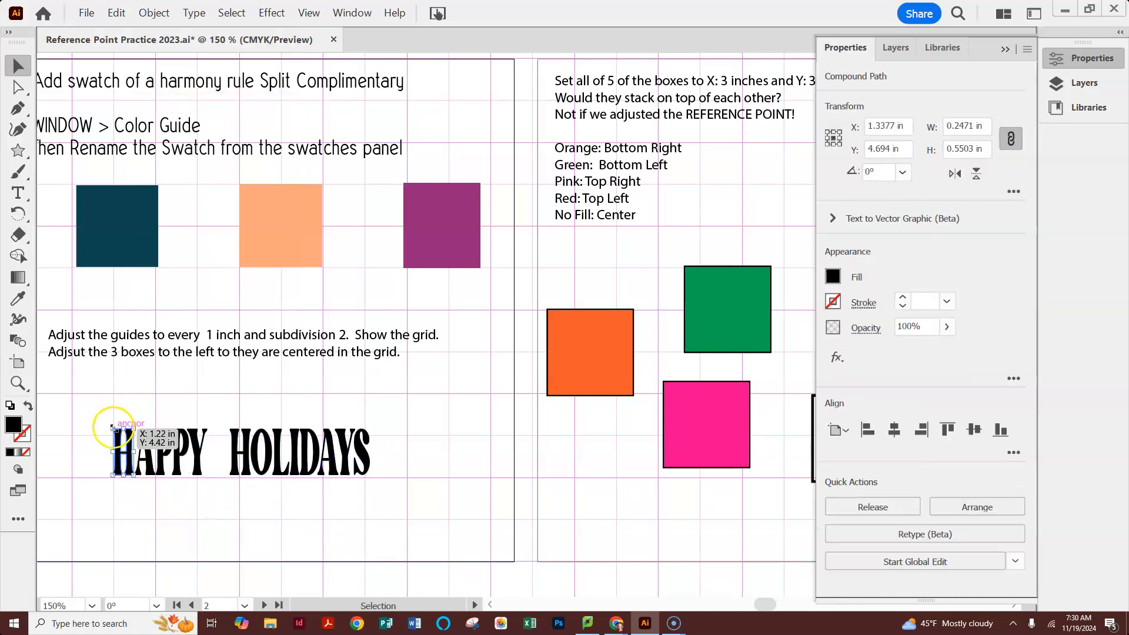
pyautogui.moveTo(114, 424); pyautogui.dragTo(113, 391)
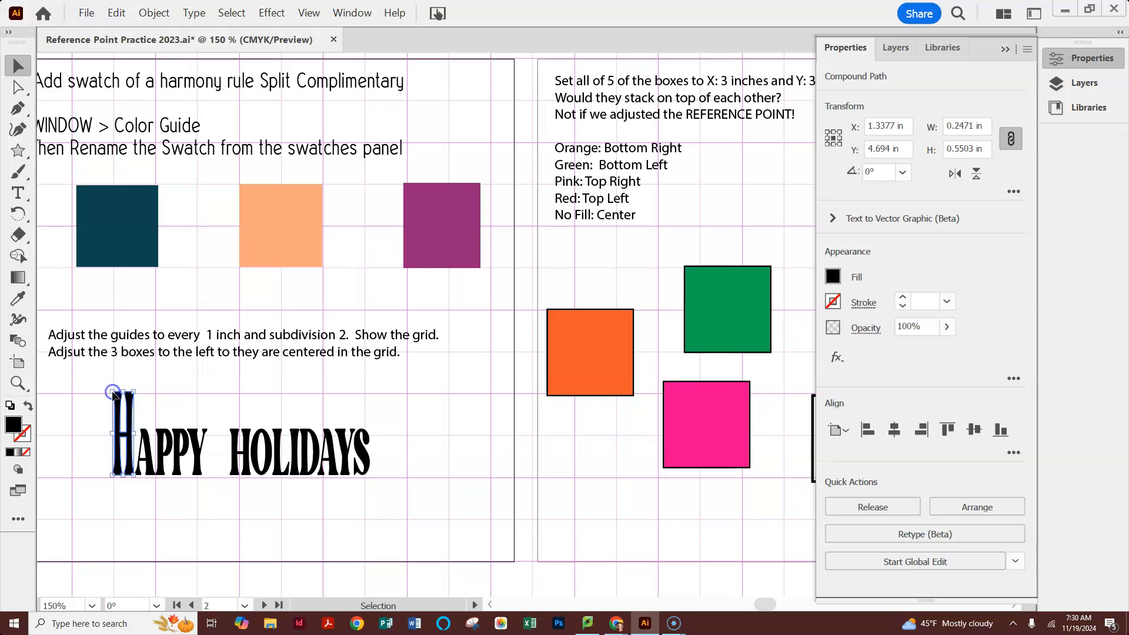
pyautogui.click(240, 461)
pyautogui.click(238, 432)
pyautogui.moveTo(237, 432); pyautogui.dragTo(231, 393)
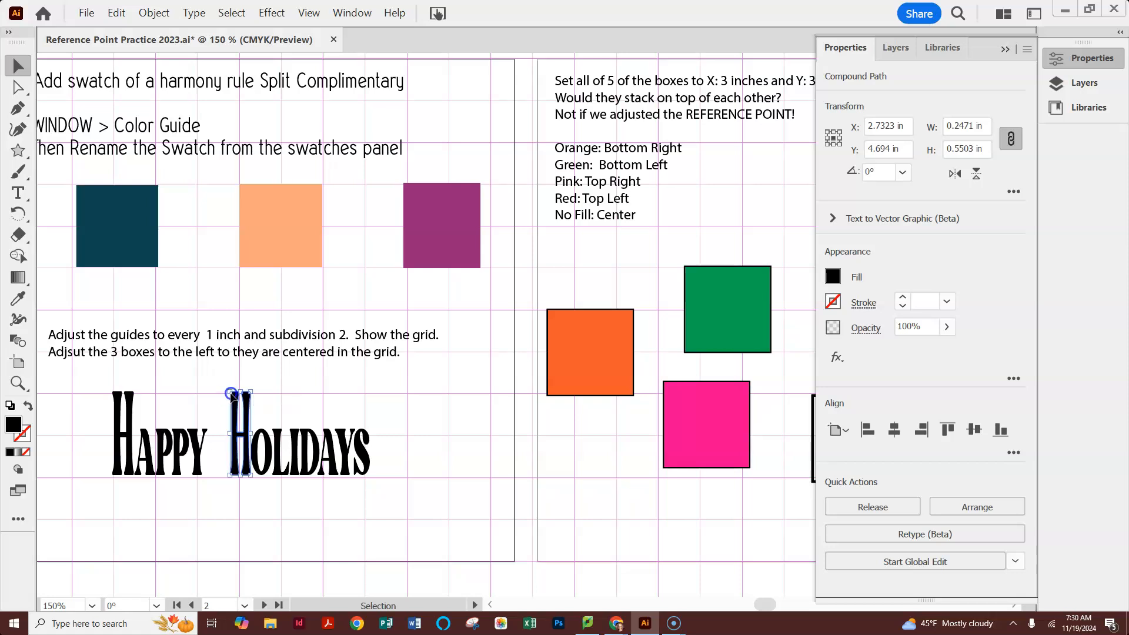
pyautogui.click(476, 383)
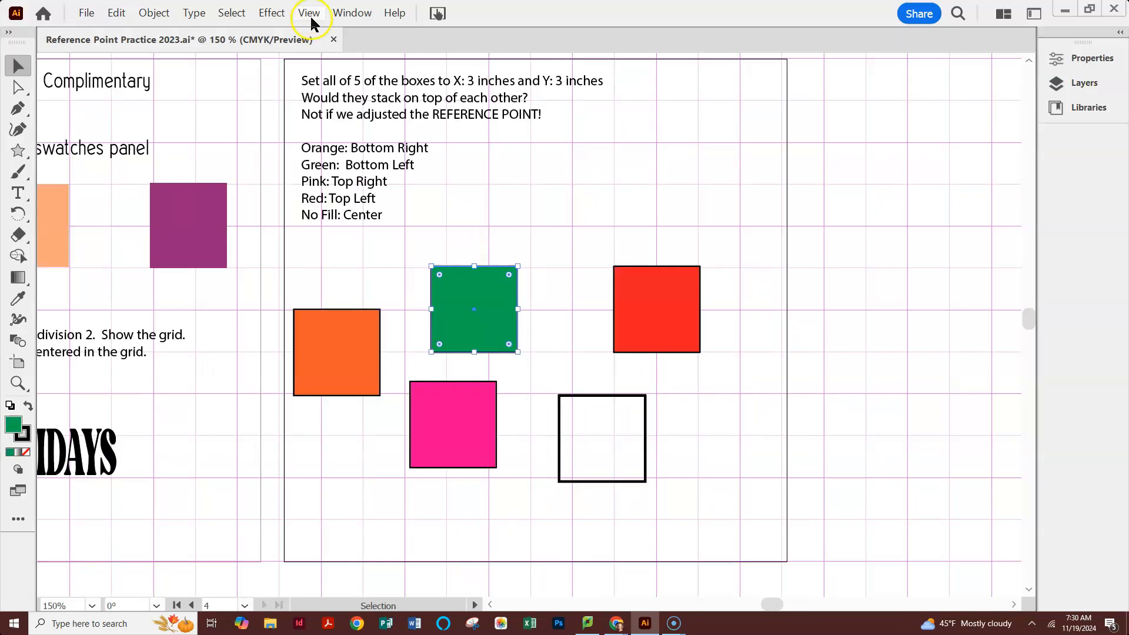
# Hide the grid and show the transform properties of the orange box.
pyautogui.click(310, 14)
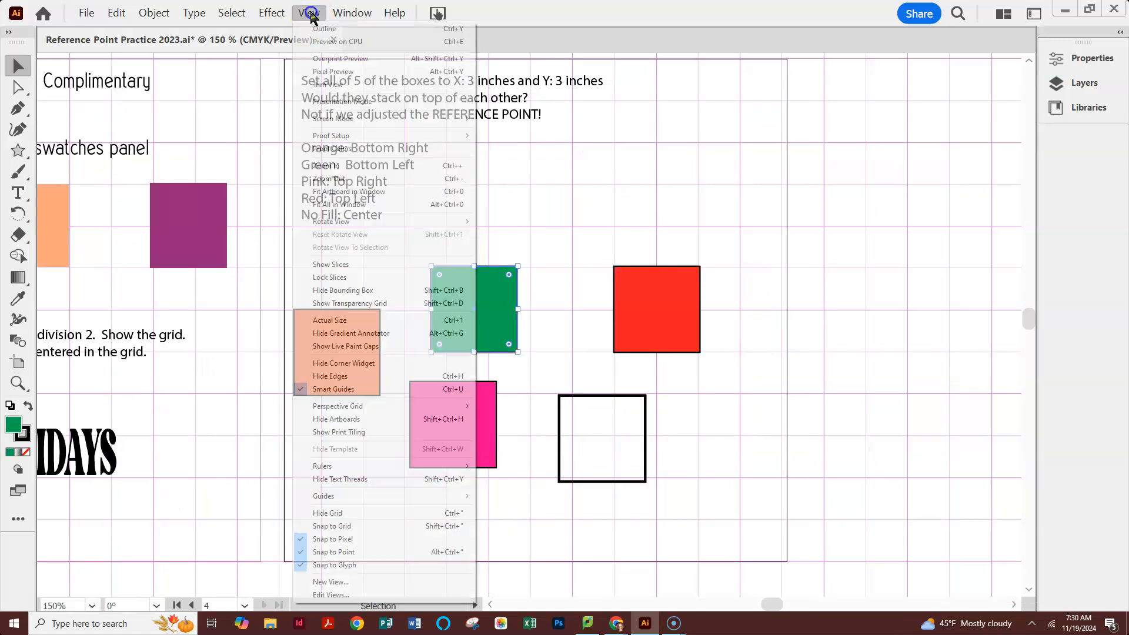
pyautogui.click(335, 514)
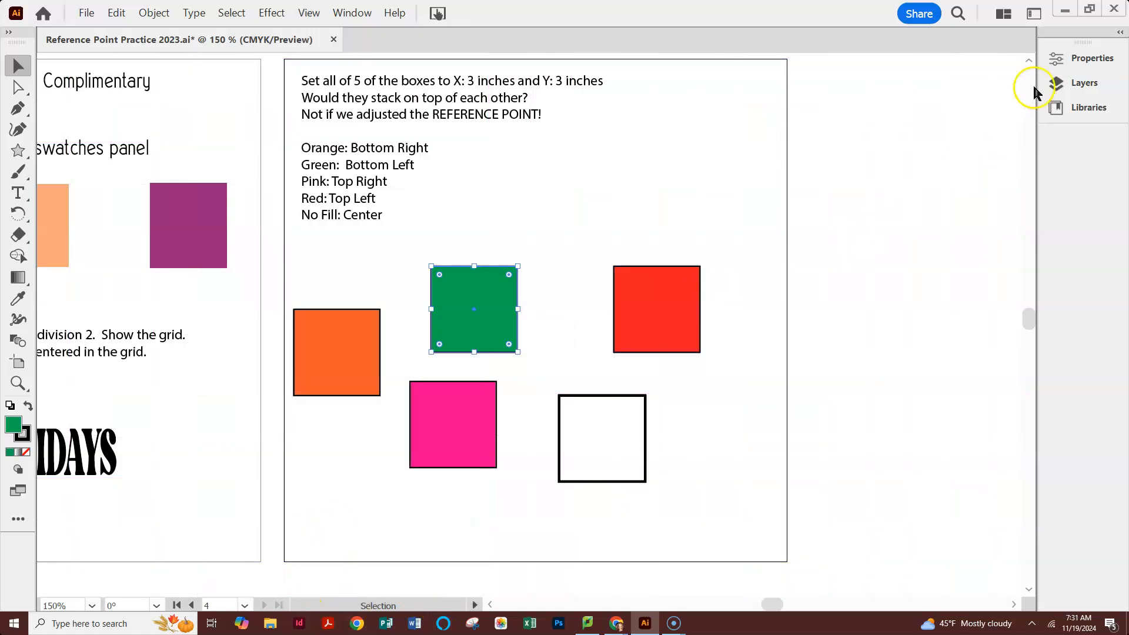
pyautogui.click(1071, 59)
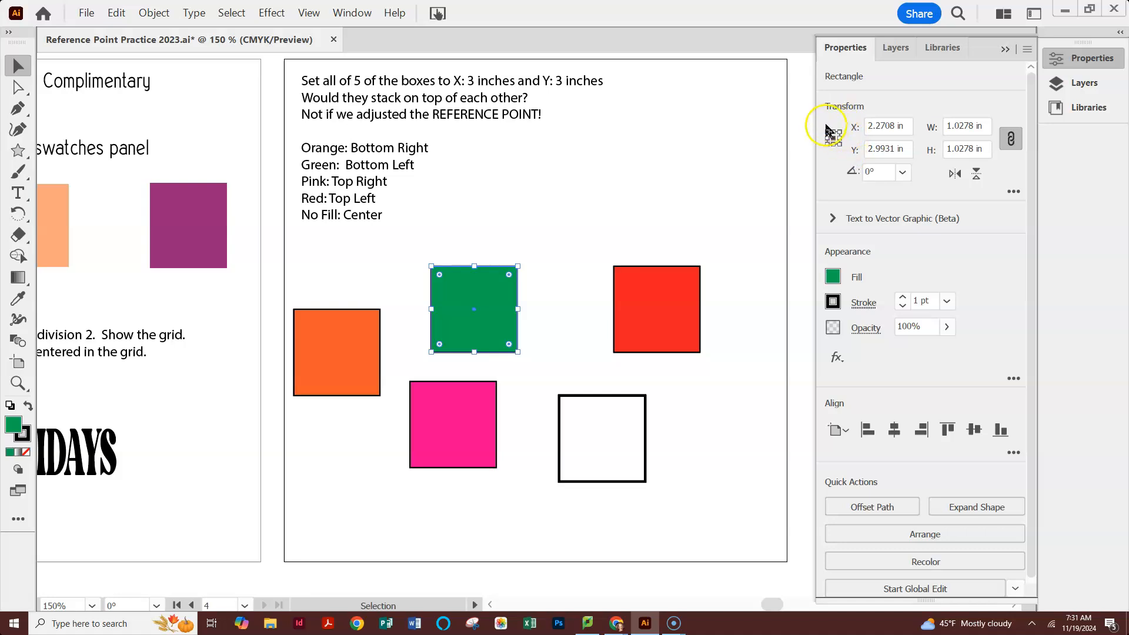
pyautogui.click(345, 370)
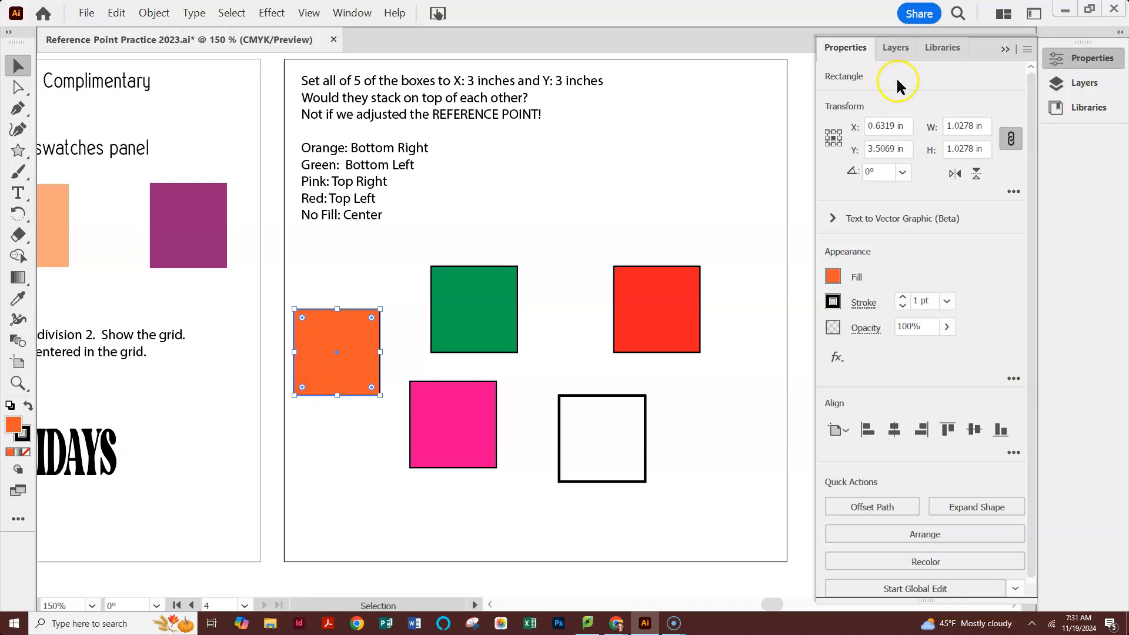
# Set the orange box's position to X 3 in and Y 3 in without changing its reference point.
pyautogui.click(884, 126)
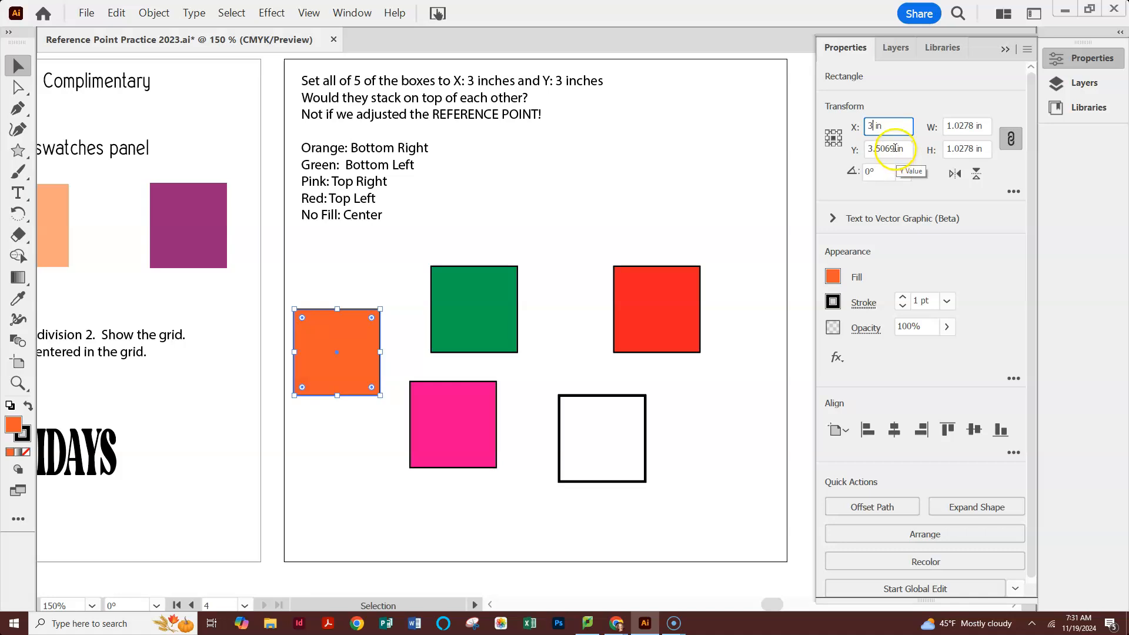
pyautogui.click(860, 148)
pyautogui.write('3')
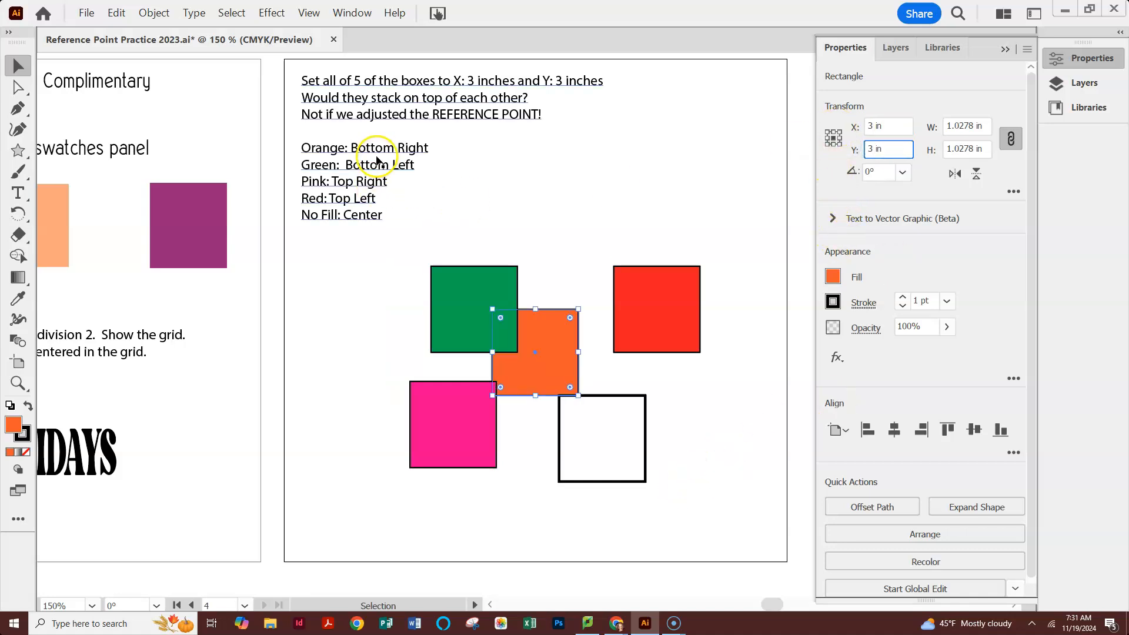
# Set the orange box's reference point to bottom right and place it at X 3 in, Y 3 in.
pyautogui.click(840, 144)
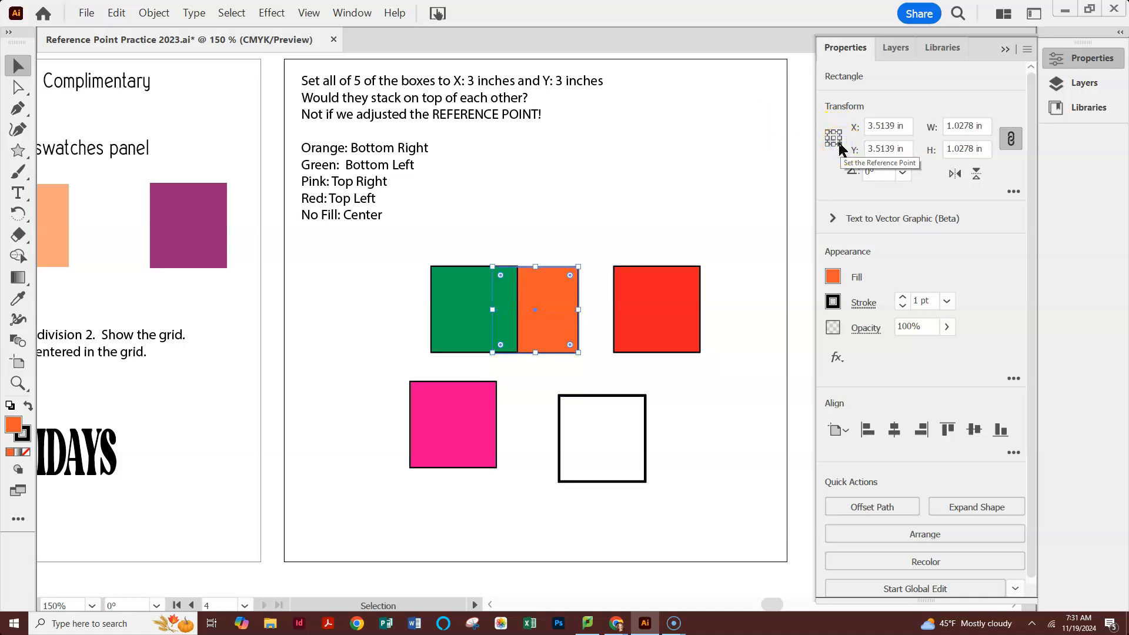
pyautogui.moveTo(899, 126); pyautogui.dragTo(821, 125)
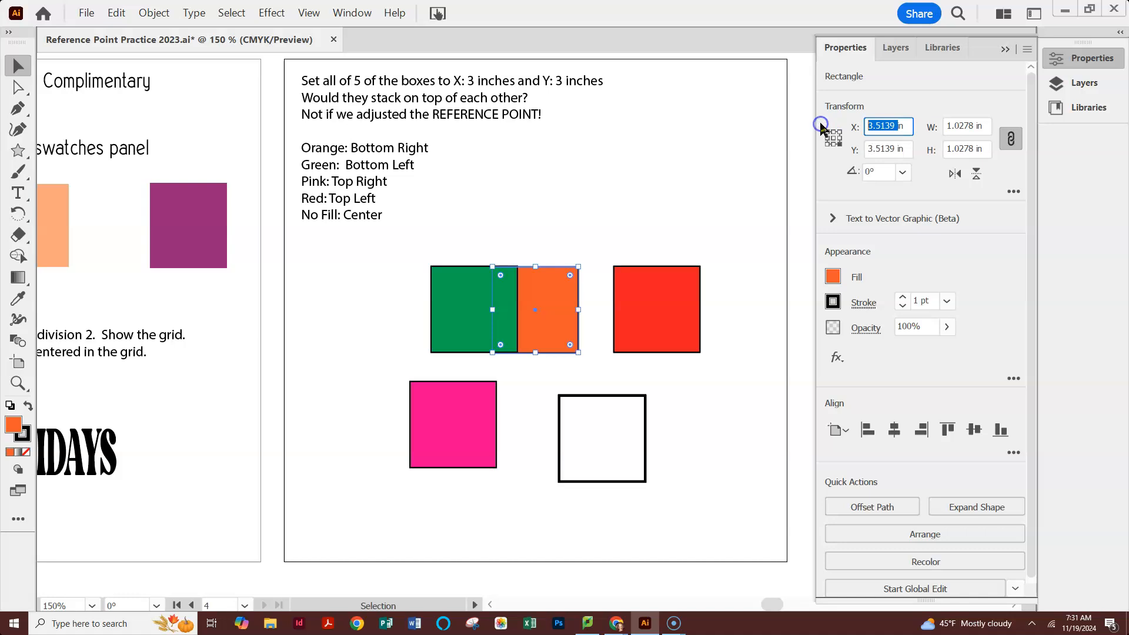
pyautogui.write('3')
pyautogui.moveTo(899, 149); pyautogui.dragTo(833, 151)
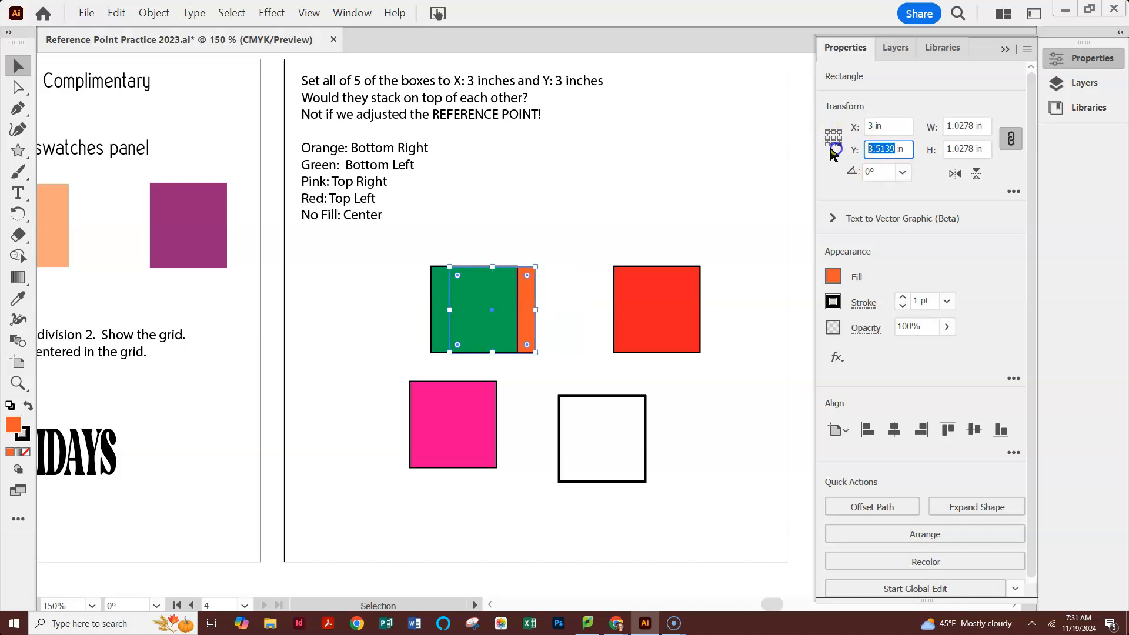
pyautogui.write('3')
pyautogui.click(983, 264)
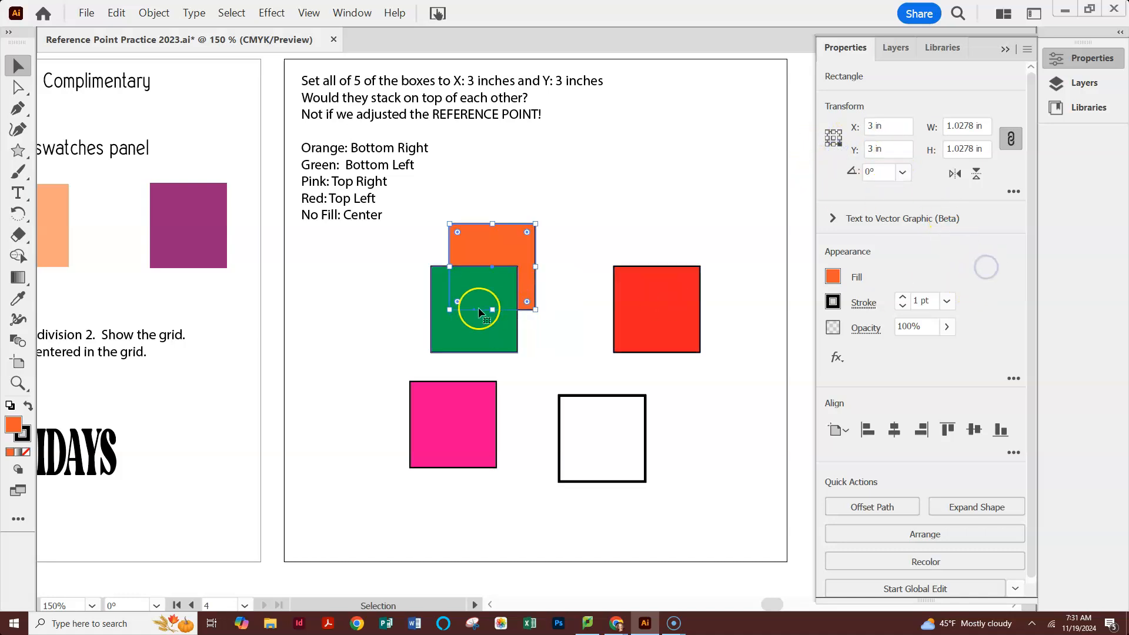
# Position the green box at X 3 in, Y 3 in using its bottom left reference point.
pyautogui.click(441, 343)
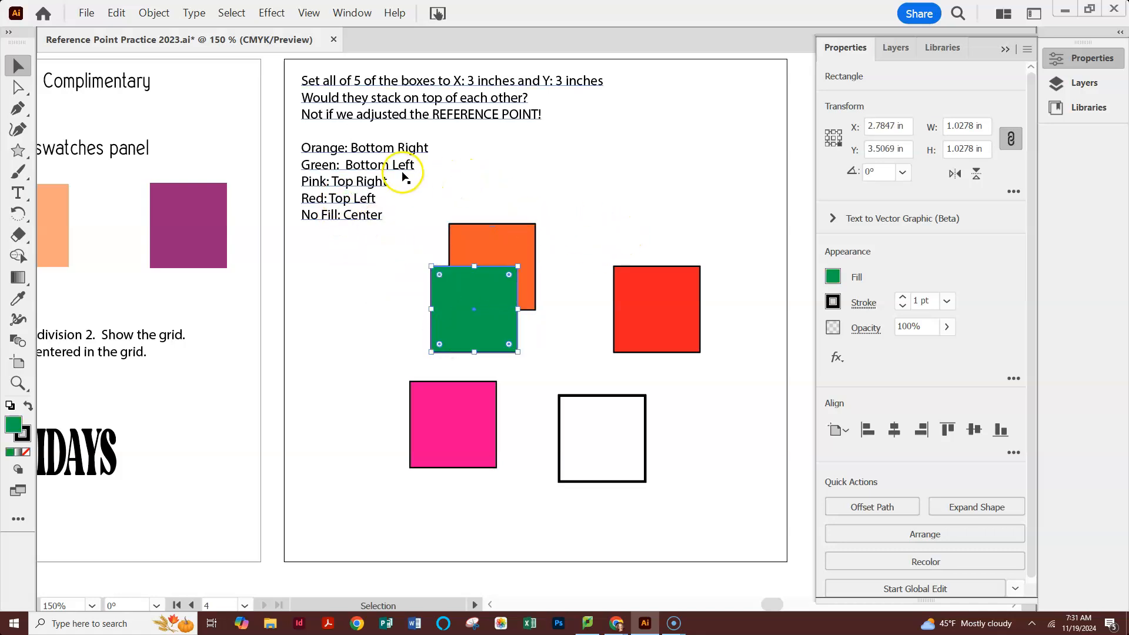
pyautogui.click(829, 145)
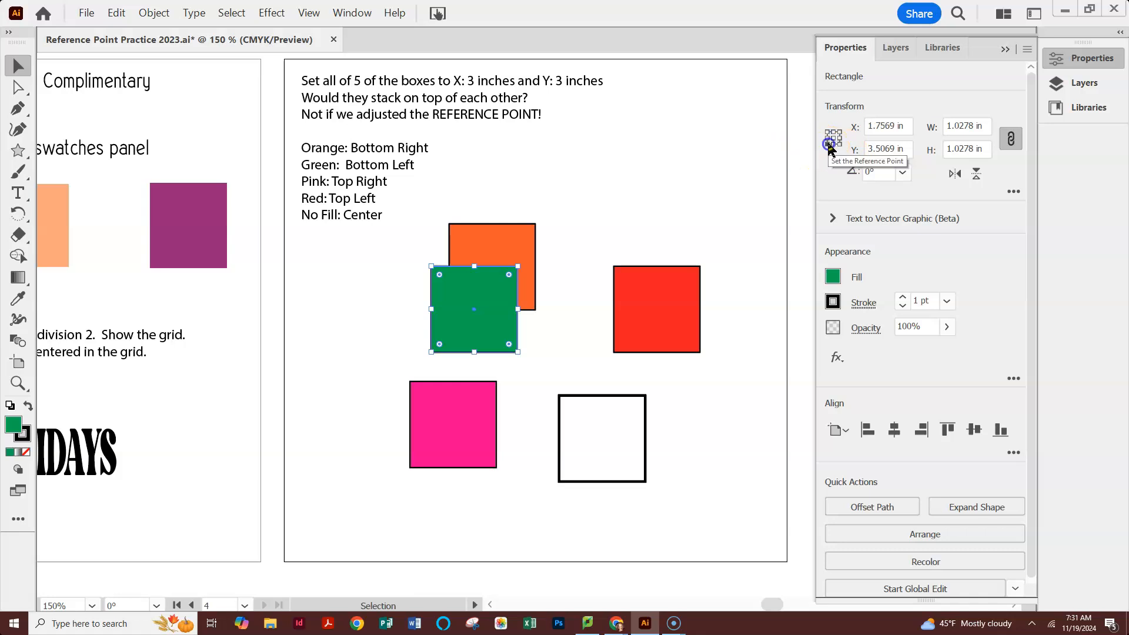
pyautogui.doubleClick(879, 126)
pyautogui.write('3in')
pyautogui.doubleClick(894, 148)
pyautogui.write('3')
pyautogui.press('Return')
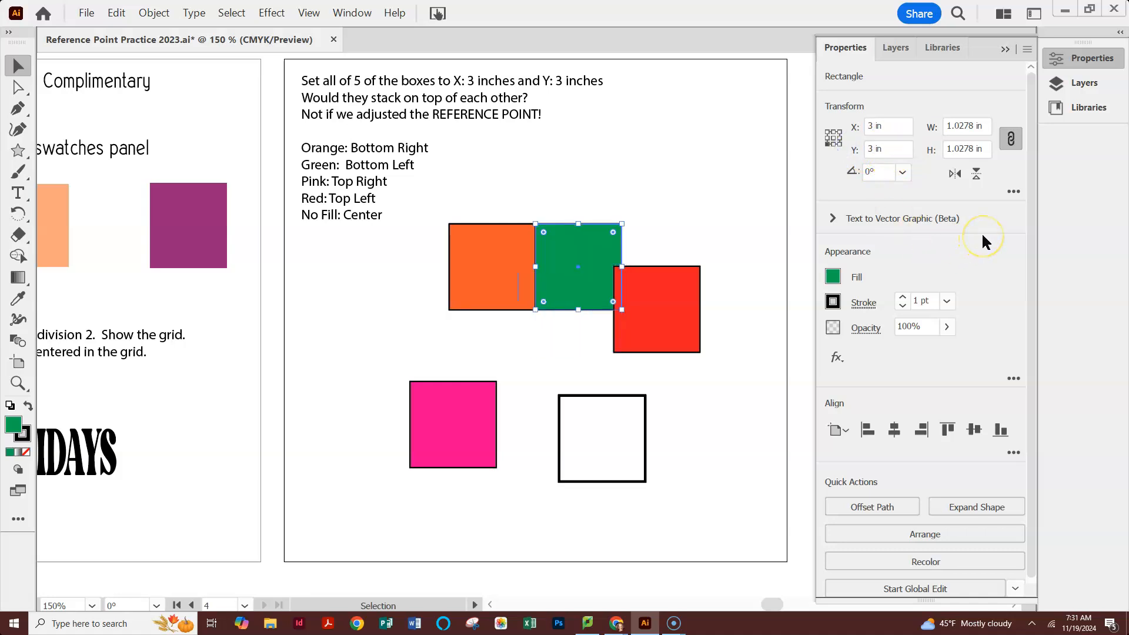
# Position the pink box at X 3 in, Y 3 in using its top right reference point.
pyautogui.click(477, 452)
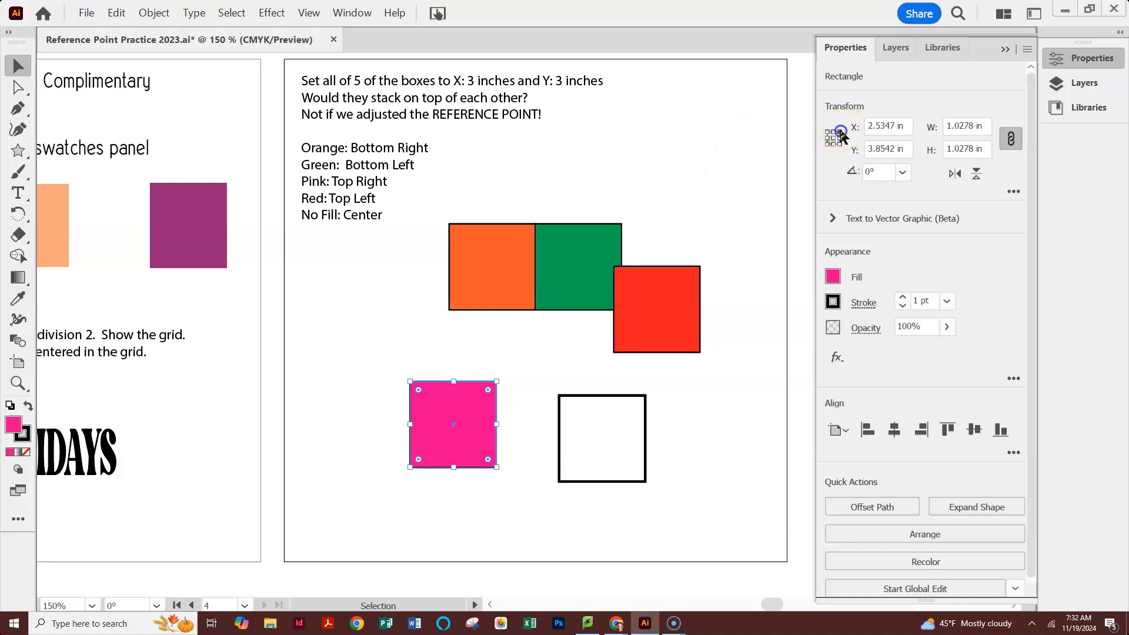
pyautogui.click(894, 126)
pyautogui.write('3')
pyautogui.press('Tab')
pyautogui.write('3')
pyautogui.press('Return')
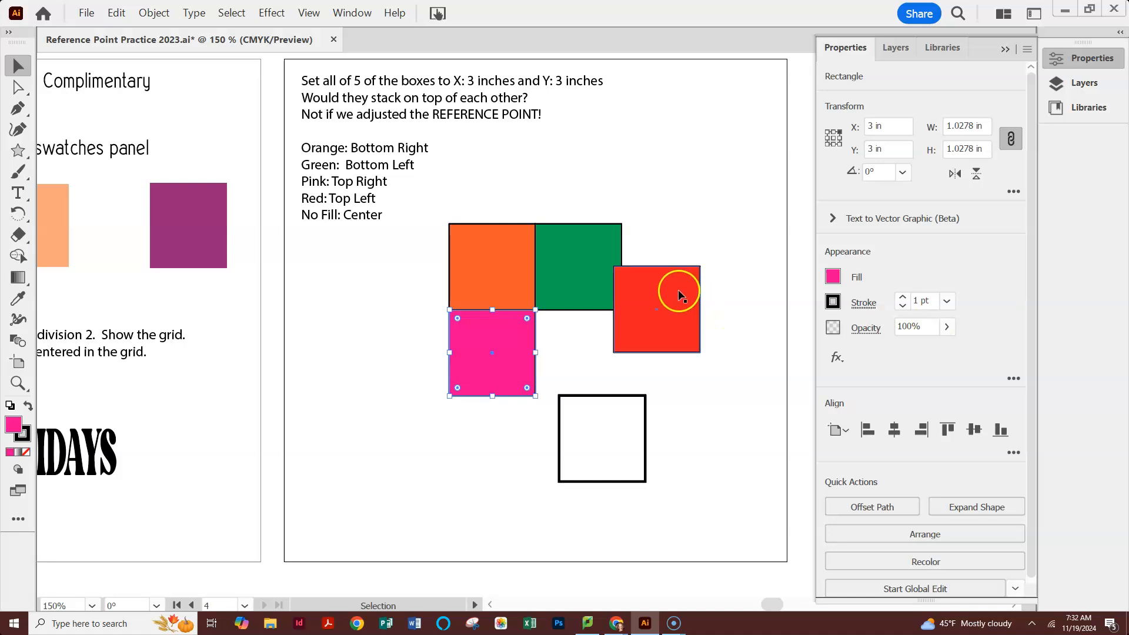
# Position the red box at X 3 in, Y 3 in using its top left reference point.
pyautogui.click(674, 310)
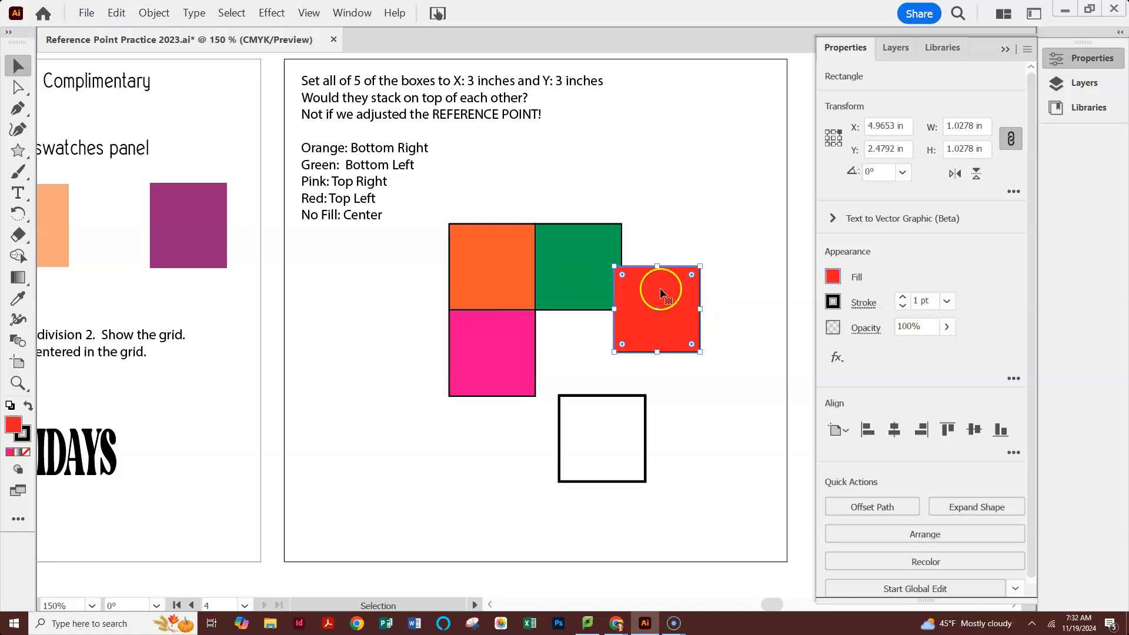
pyautogui.click(888, 126)
pyautogui.write('3')
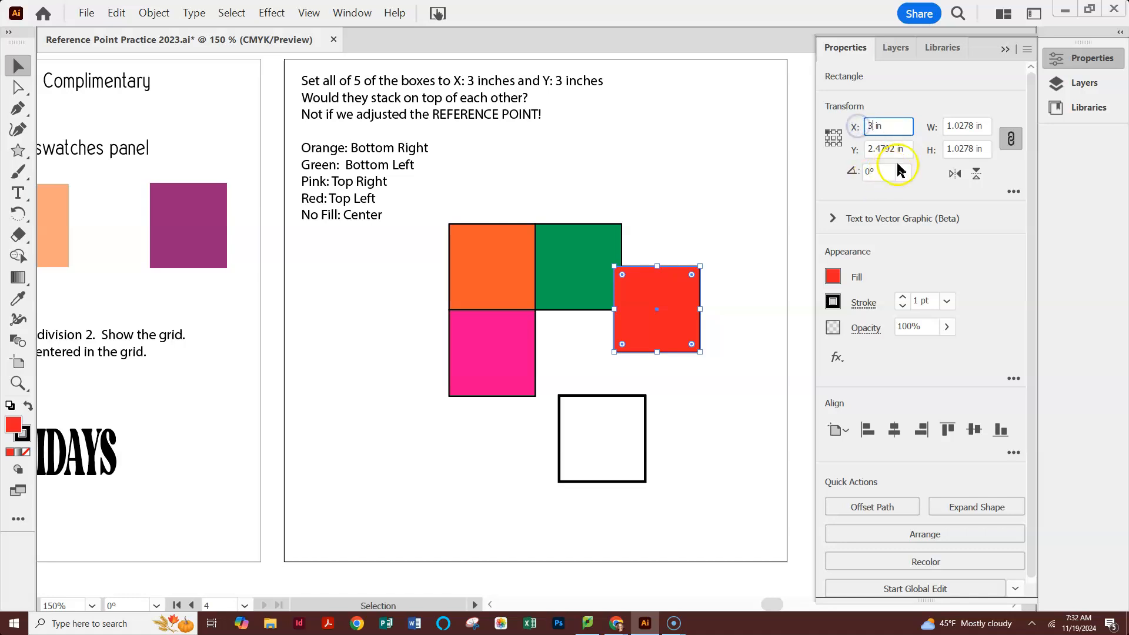
pyautogui.click(853, 149)
pyautogui.write('3')
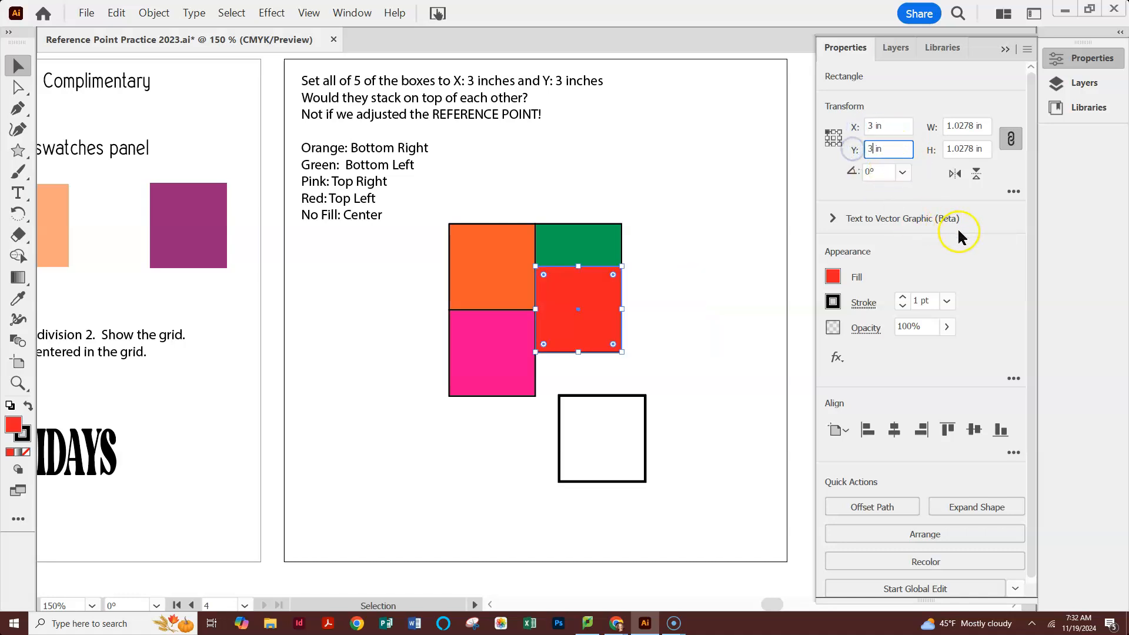
pyautogui.click(1000, 259)
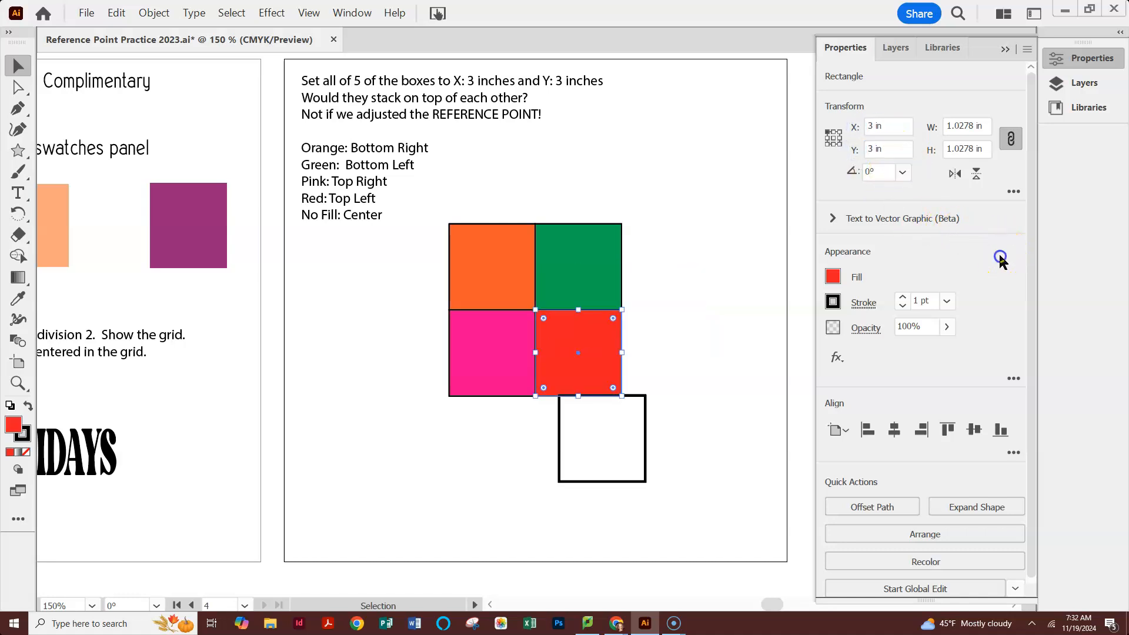
# Position the unfilled box at X 3 in, Y 3 in using its center reference point.
pyautogui.click(558, 469)
pyautogui.click(833, 139)
pyautogui.click(892, 126)
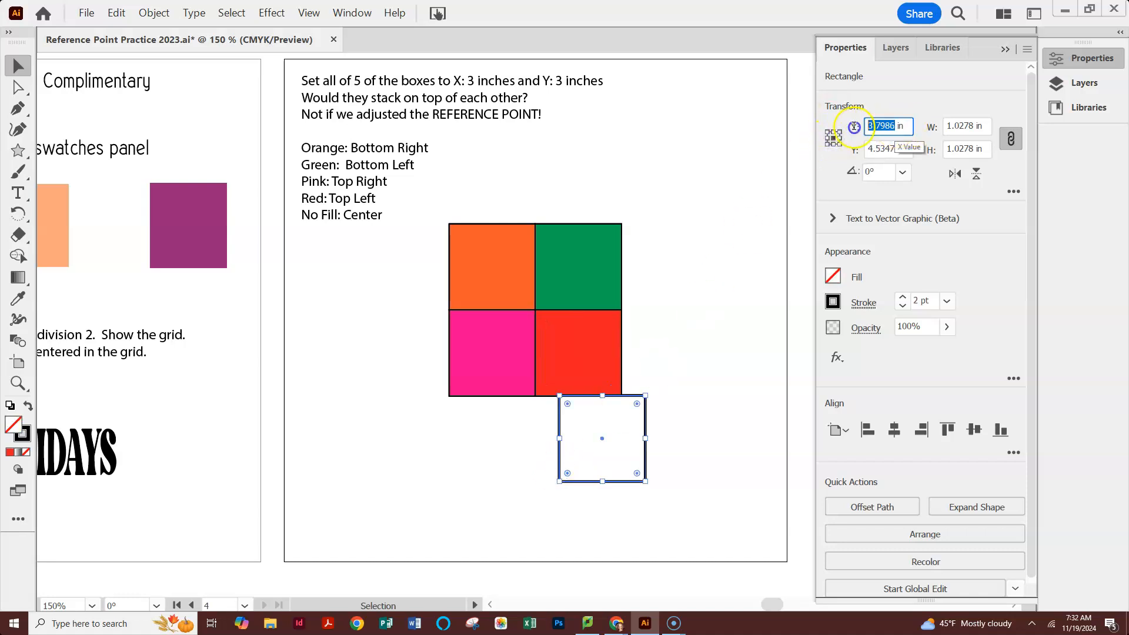
pyautogui.write('3')
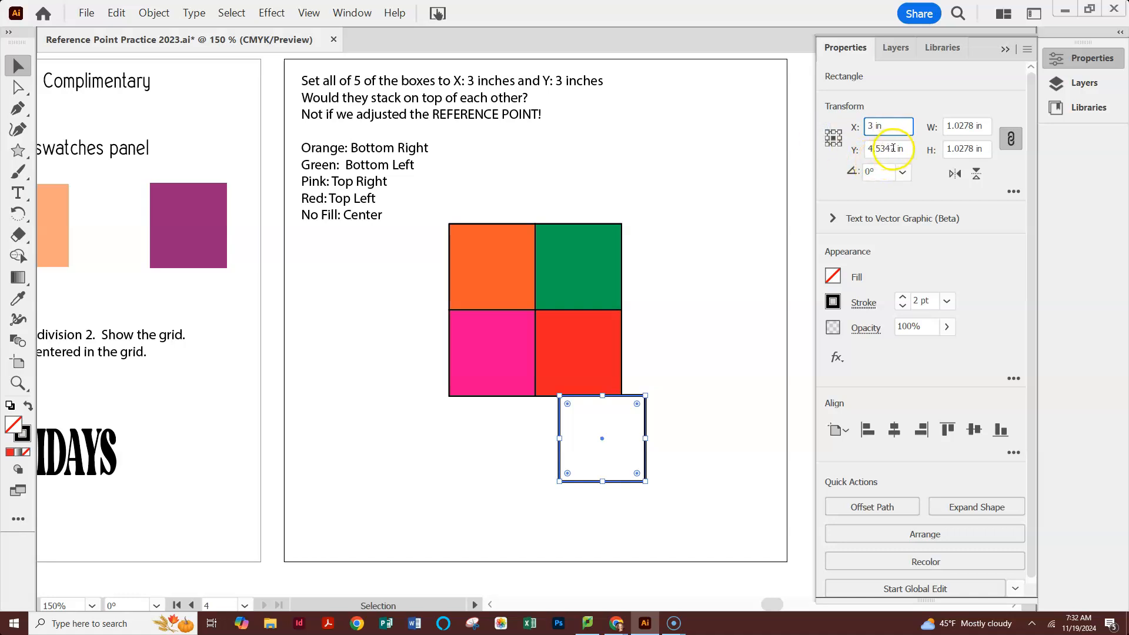
pyautogui.click(892, 147)
pyautogui.write('3')
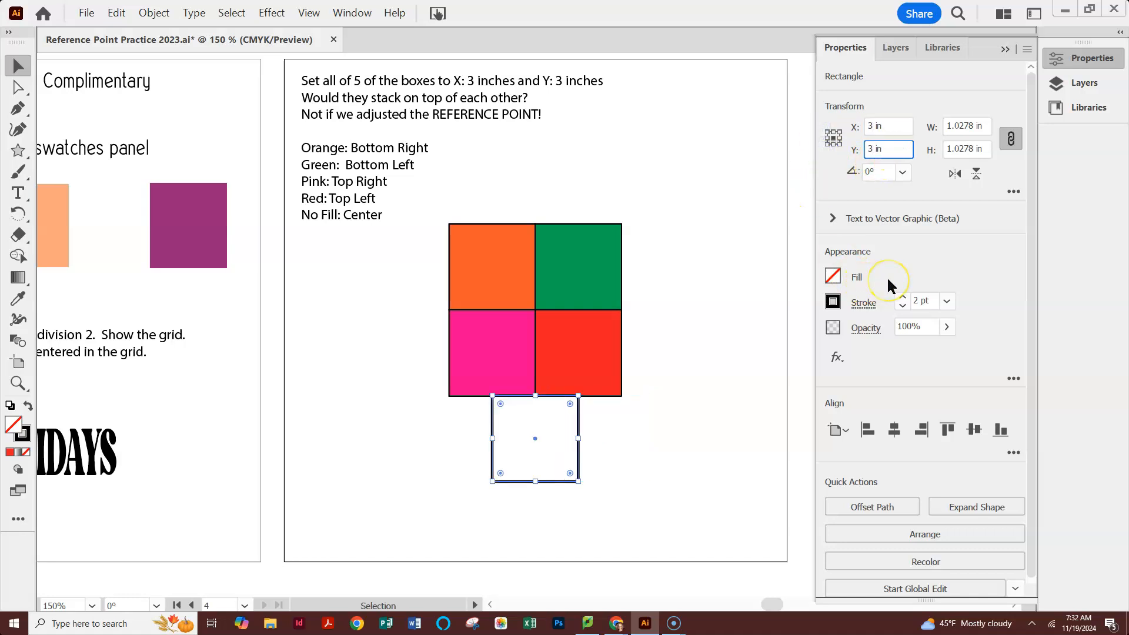
pyautogui.click(571, 232)
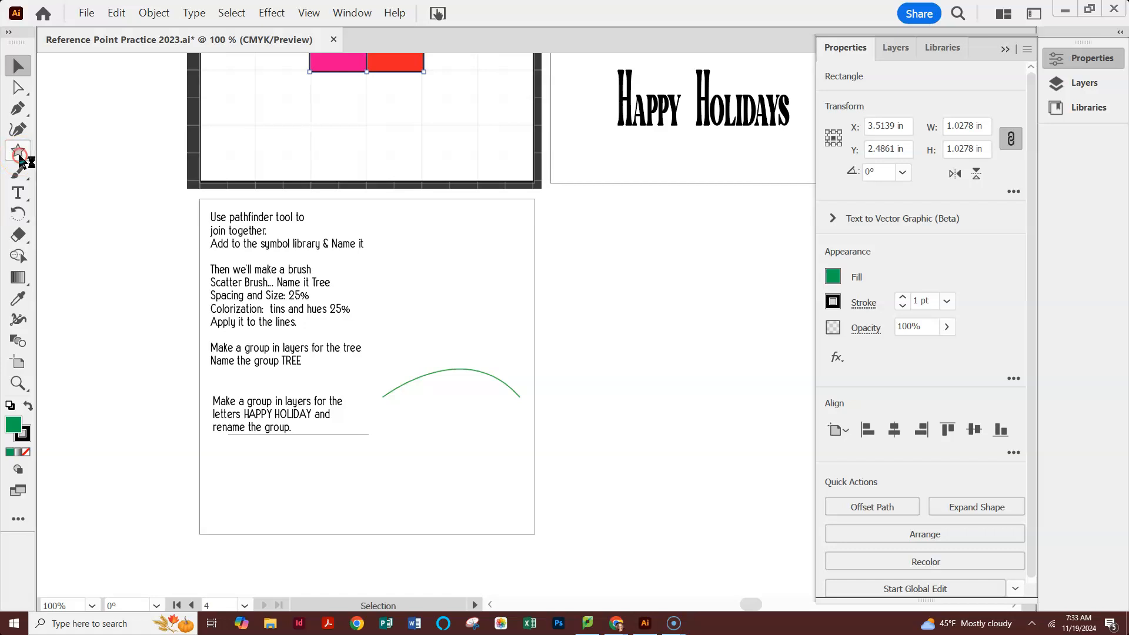
# Draw a three-sided polygon about 0.62 in wide and 0.54 in high below the green curve on the pathfinder exercise artboard.
pyautogui.click(18, 151)
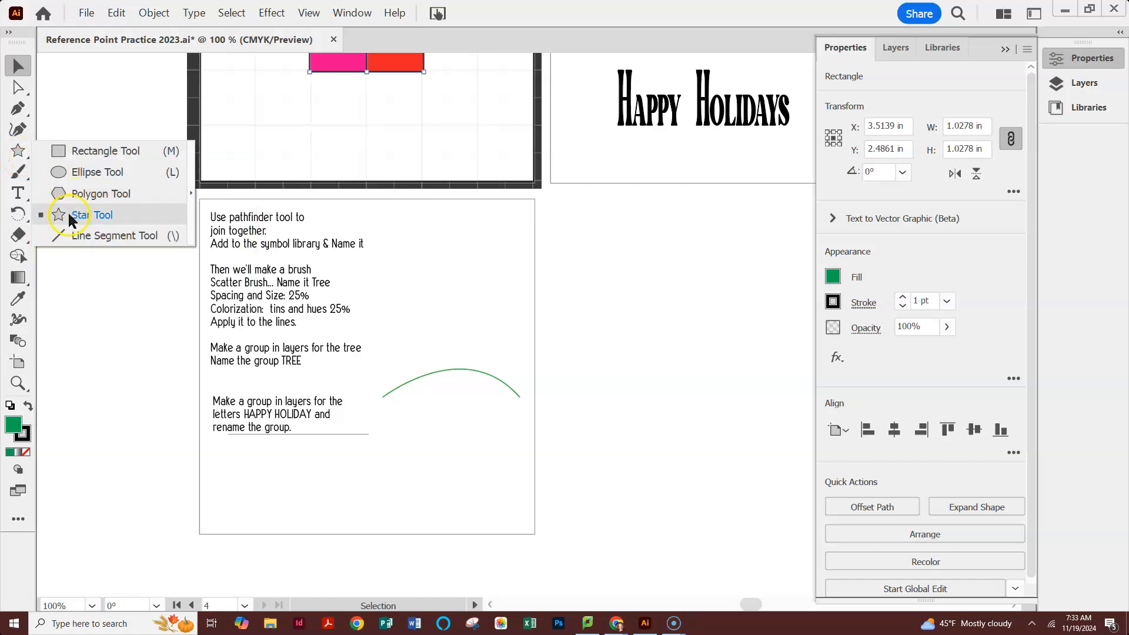
pyautogui.click(68, 196)
pyautogui.moveTo(437, 438)
pyautogui.mouseDown()
pyautogui.moveTo(450, 454)
pyautogui.moveTo(454, 446)
pyautogui.mouseUp()
pyautogui.press('Down')
pyautogui.press('Down')
pyautogui.press('Down')
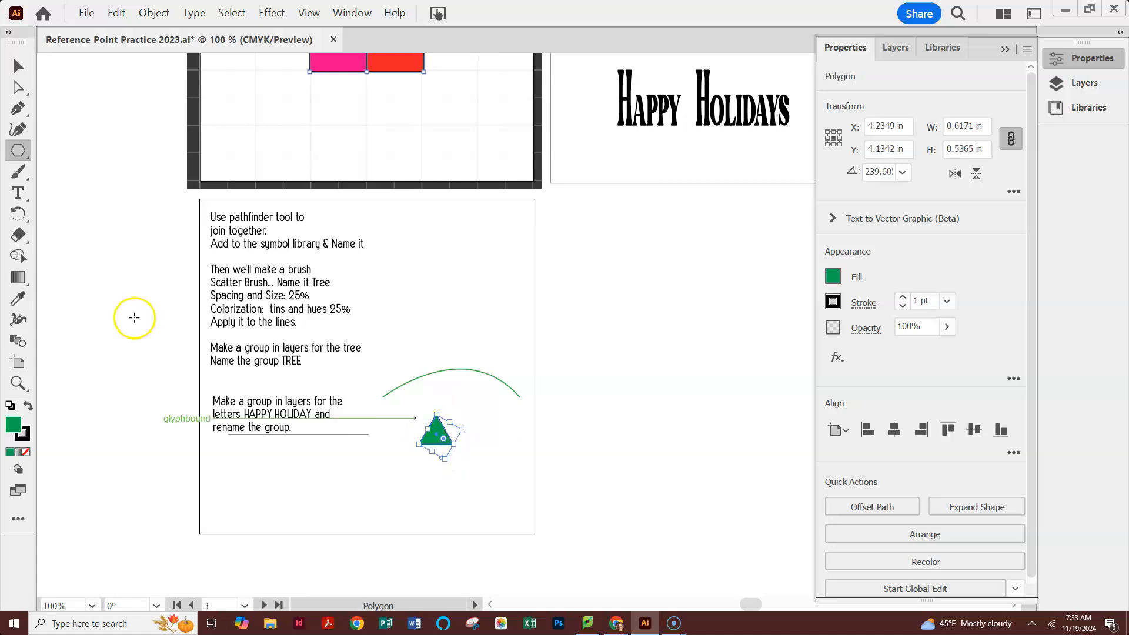
# Duplicate the green triangle slightly downward and enlarge the copy to about 0.80 in wide and 0.70 in high.
pyautogui.click(17, 66)
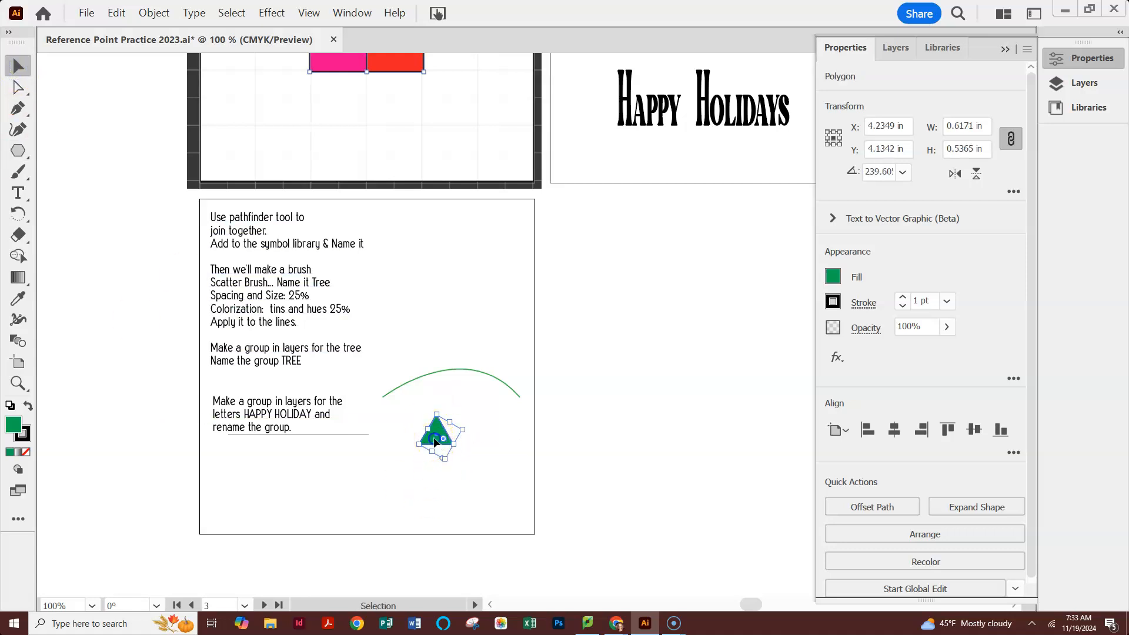
pyautogui.keyDown('alt'); pyautogui.moveTo(435, 442); pyautogui.dragTo(435, 457); pyautogui.keyUp('alt')
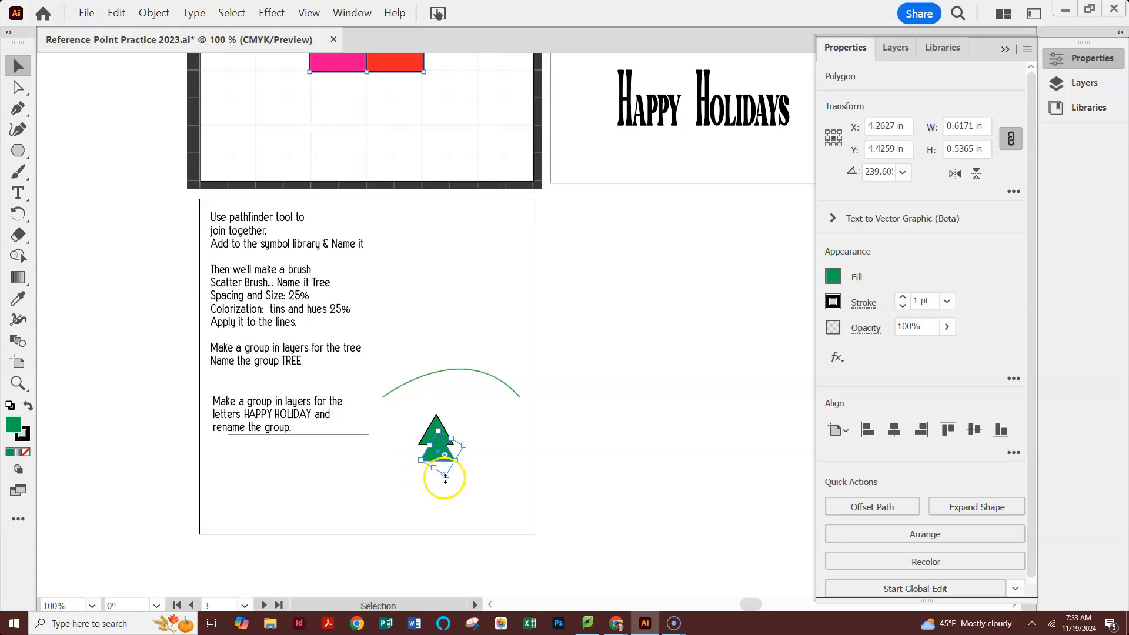
pyautogui.moveTo(419, 463)
pyautogui.mouseDown()
pyautogui.moveTo(407, 468)
pyautogui.moveTo(431, 465)
pyautogui.mouseUp()
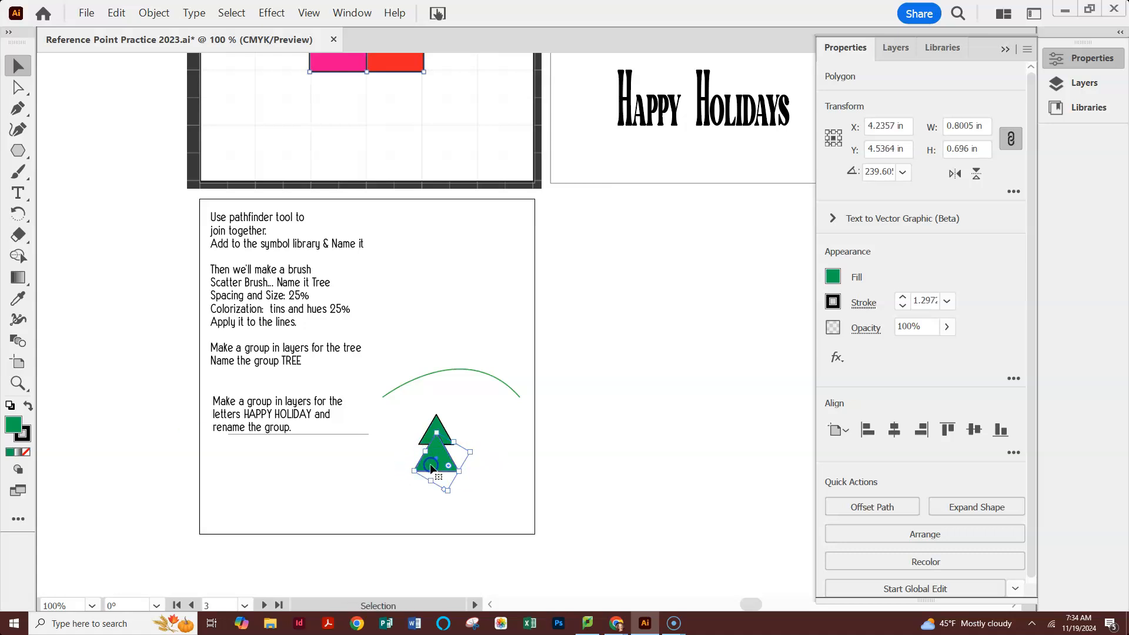
# Add a third overlapping tree tier from a triangle copy about 1.01 in wide and 0.89 in high, below the second tier.
pyautogui.click(566, 468)
pyautogui.click(433, 461)
pyautogui.moveTo(433, 465); pyautogui.dragTo(438, 488)
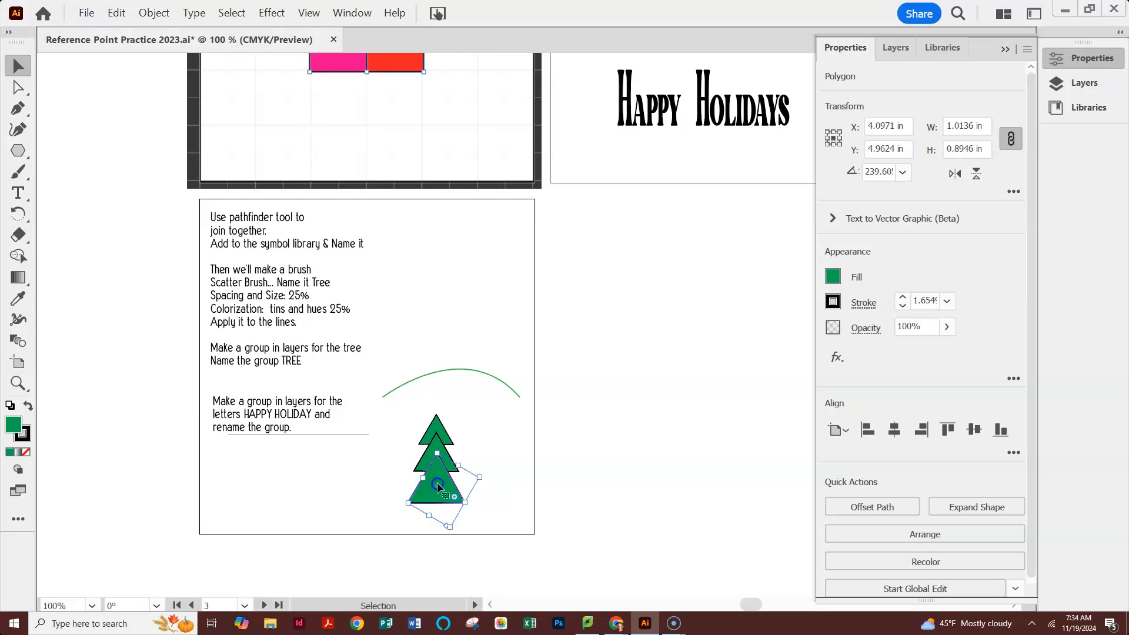
pyautogui.click(517, 485)
# Draw a trunk rectangle about 0.18 in wide and 0.26 in high centered under the lowest triangle.
pyautogui.moveTo(18, 150); pyautogui.dragTo(112, 154)
pyautogui.moveTo(429, 505); pyautogui.dragTo(440, 520)
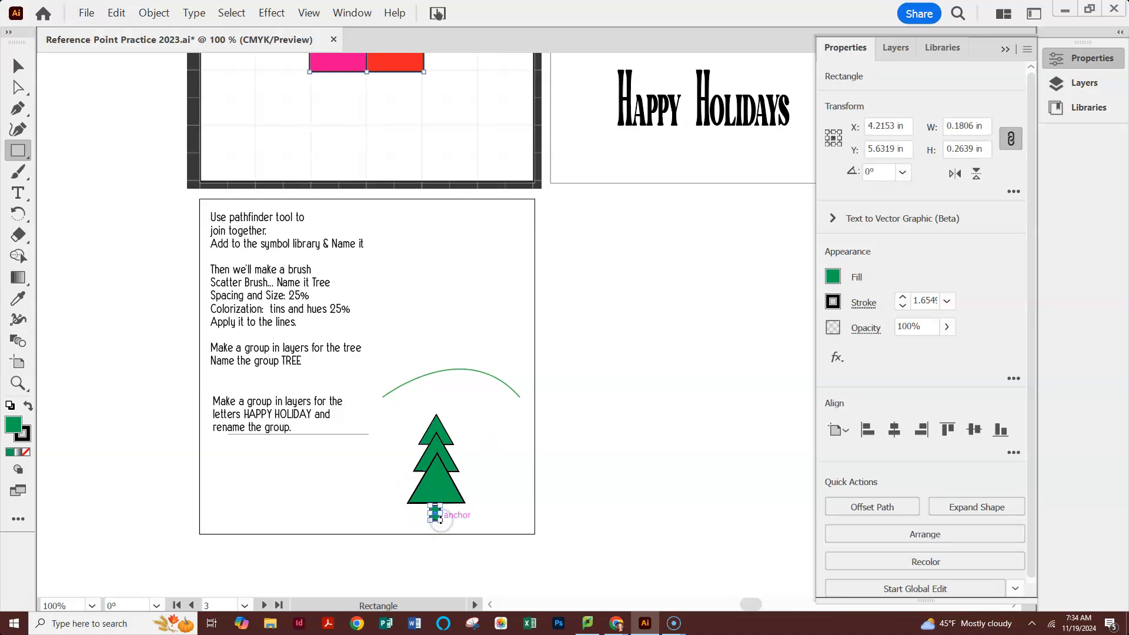
pyautogui.click(390, 478)
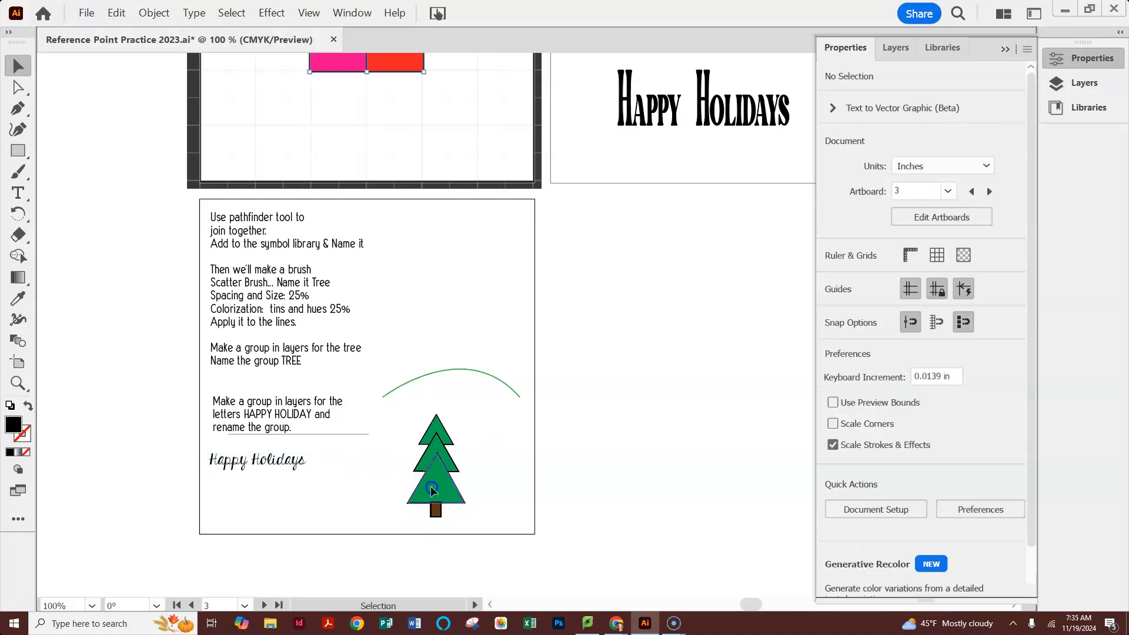
# Merge the three green triangles into one tree shape with the Shape Builder, leaving out the trunk.
pyautogui.click(432, 482)
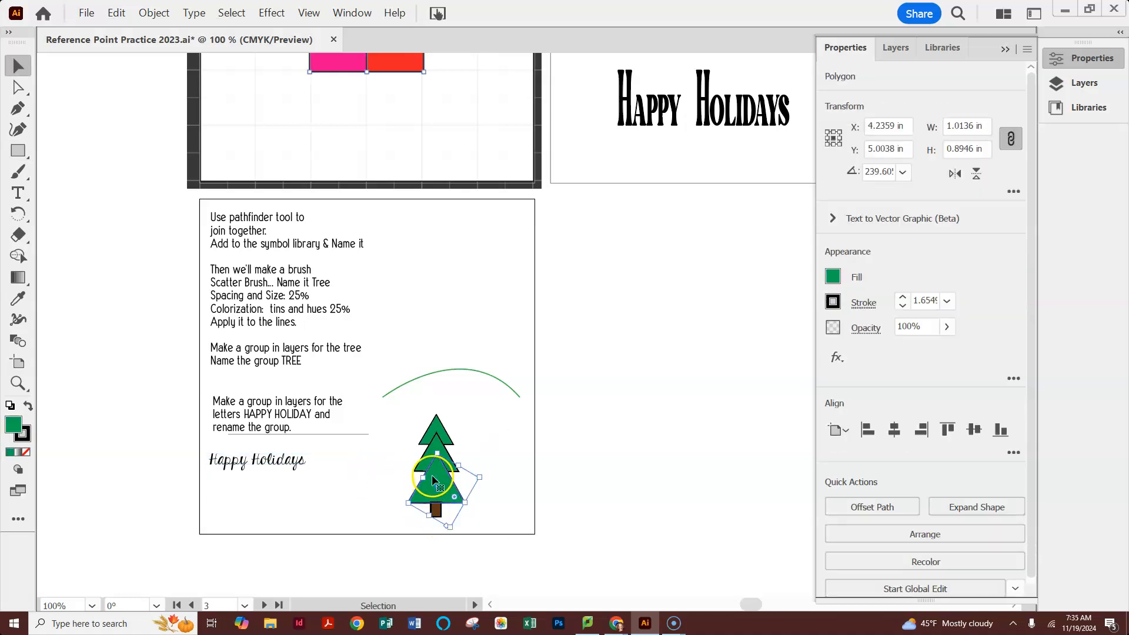
pyautogui.keyDown('shift'); pyautogui.click(440, 456); pyautogui.keyUp('shift')
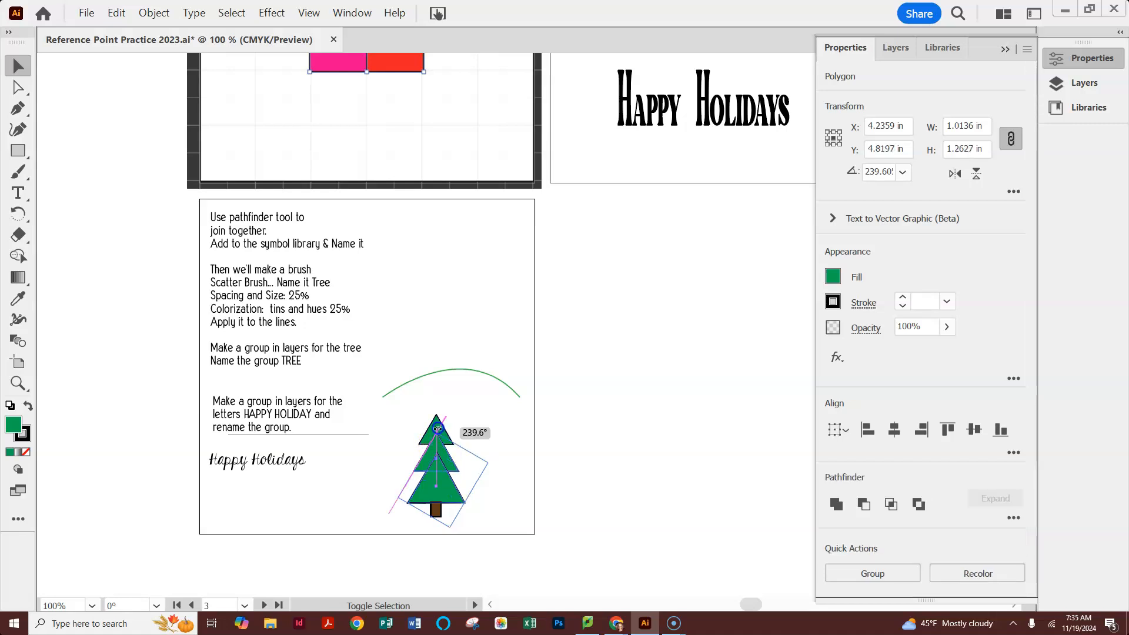
pyautogui.keyDown('shift'); pyautogui.click(441, 424); pyautogui.keyUp('shift')
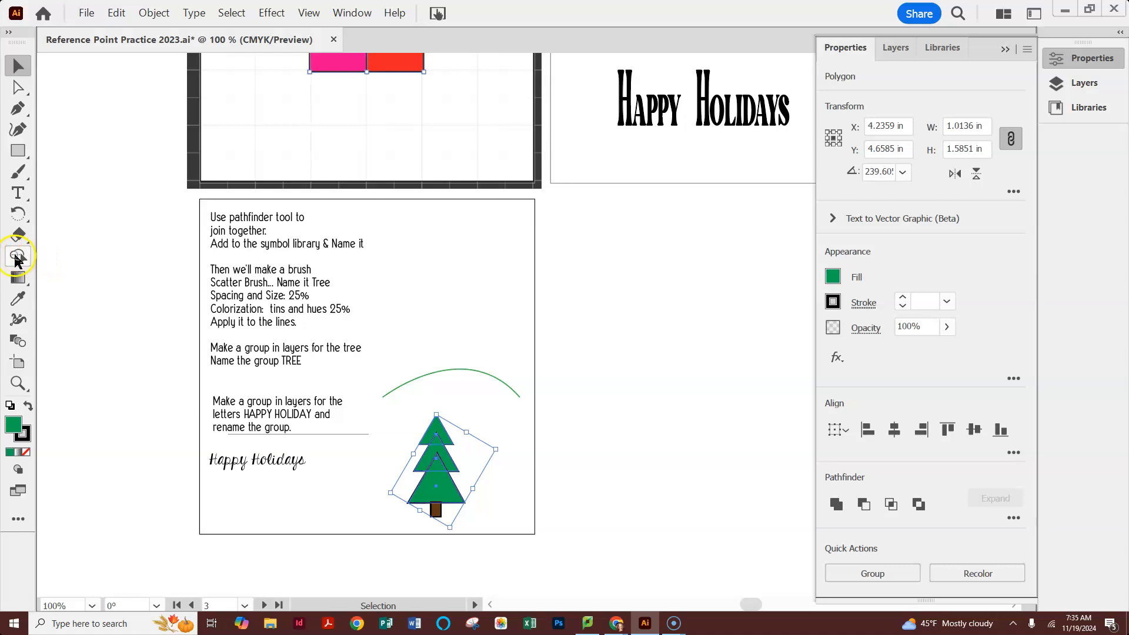
pyautogui.click(16, 258)
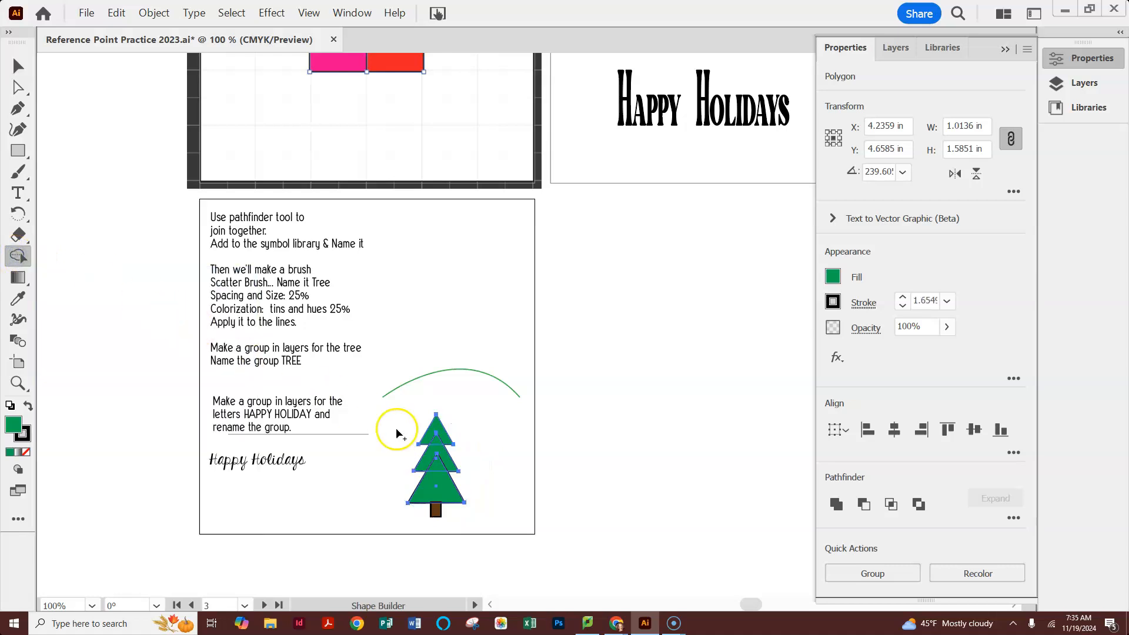
pyautogui.moveTo(433, 435); pyautogui.dragTo(435, 496)
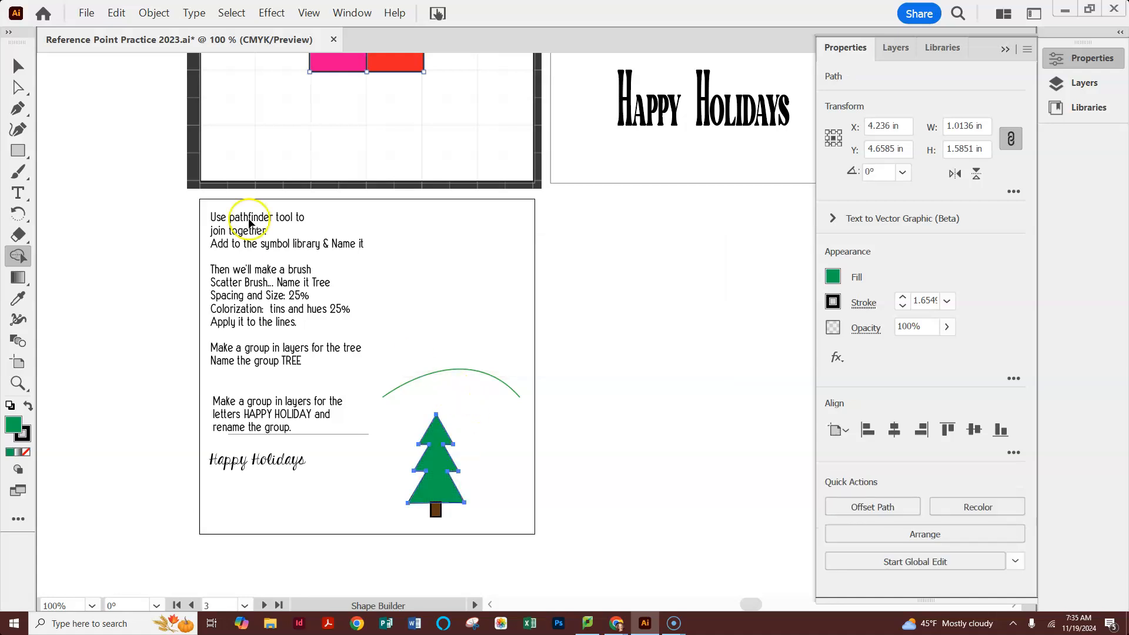
pyautogui.click(18, 66)
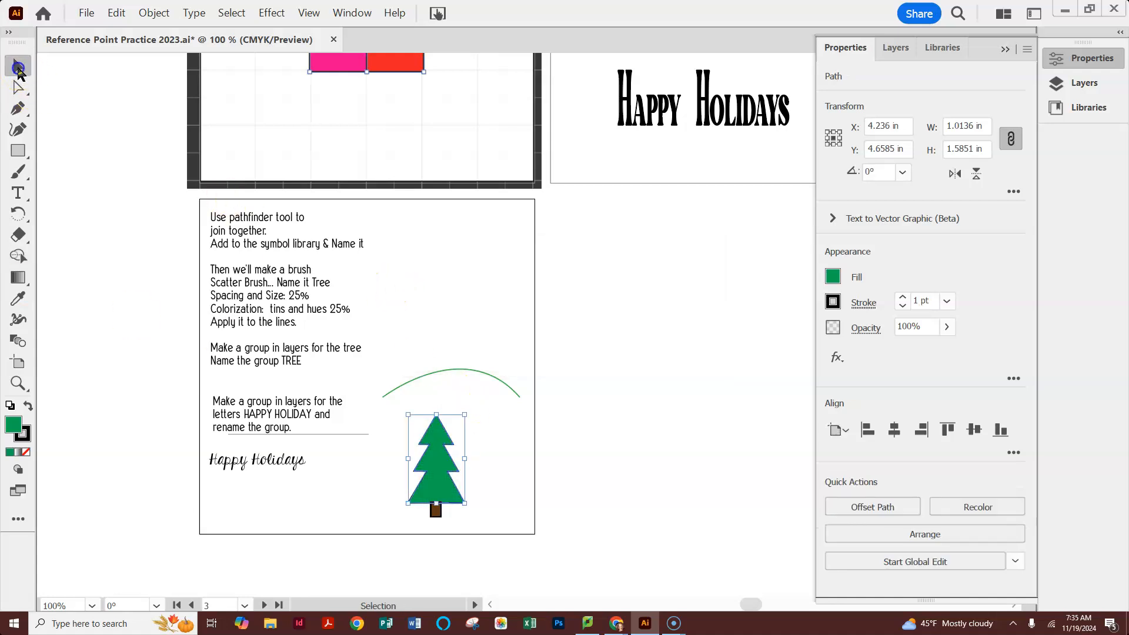
pyautogui.click(616, 486)
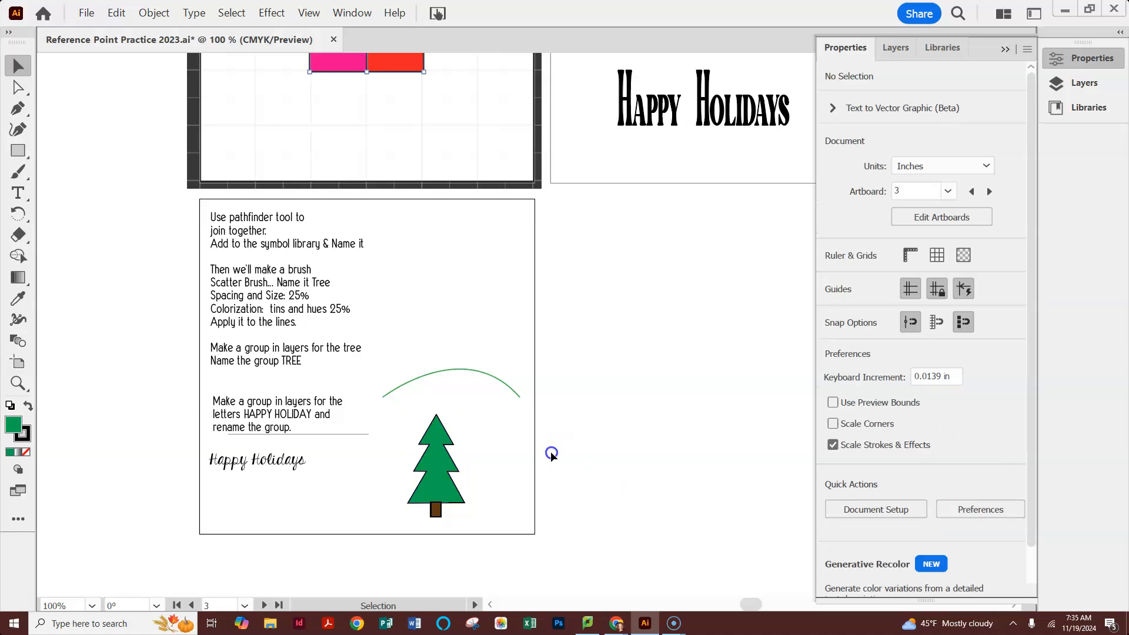
# Save the tree and its trunk as a dynamic symbol named Tree with the Graphic export type.
pyautogui.moveTo(409, 417); pyautogui.dragTo(469, 522)
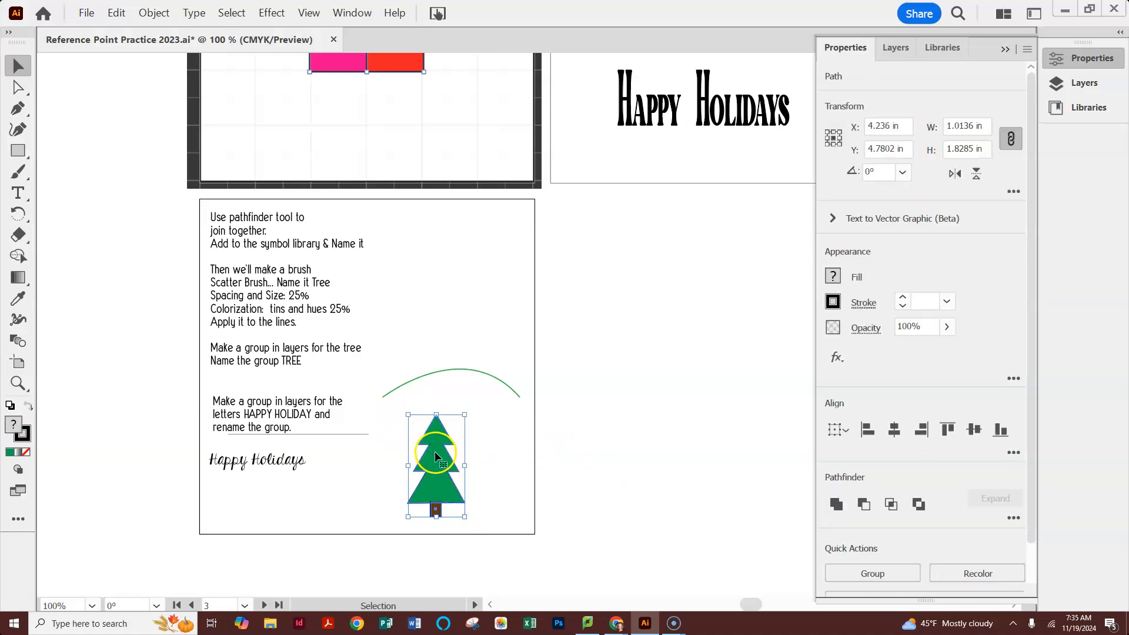
pyautogui.click(352, 12)
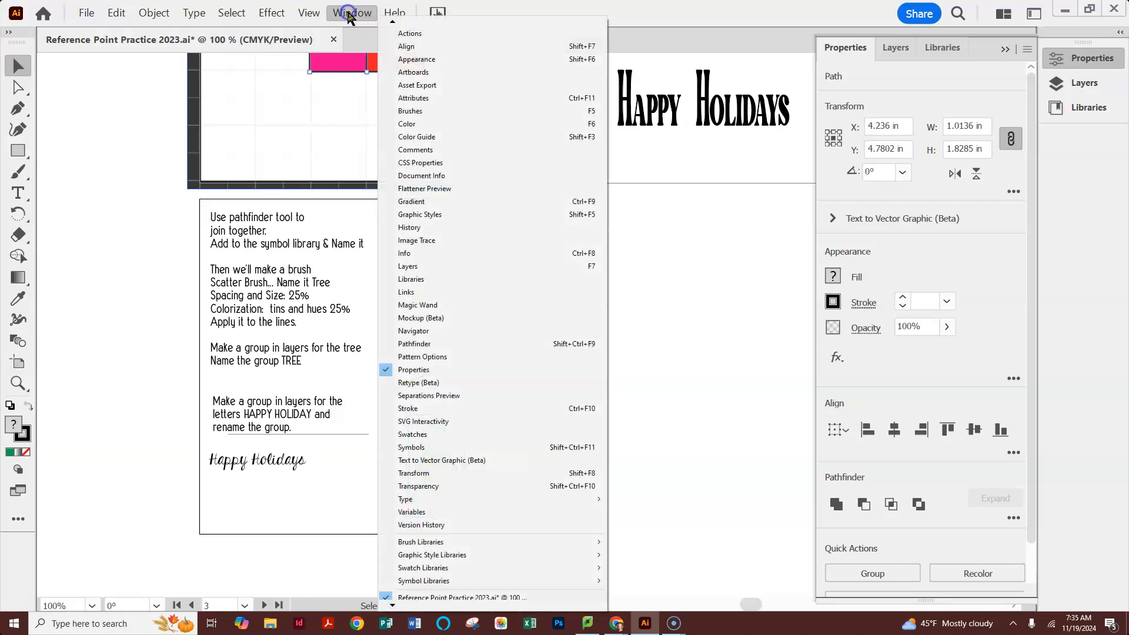
pyautogui.click(411, 448)
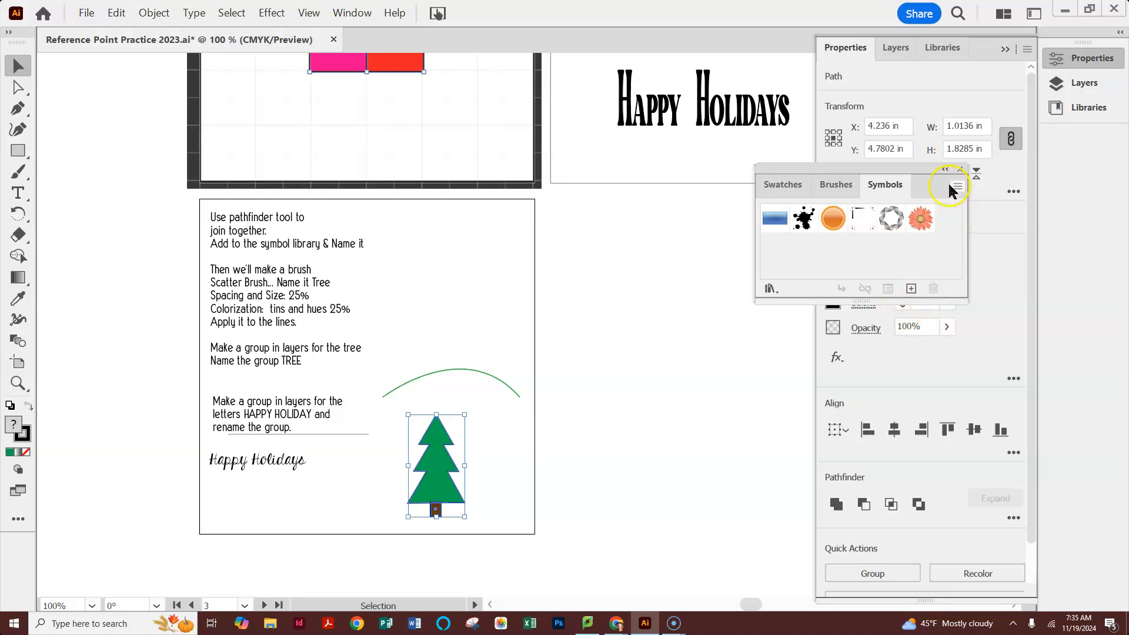
pyautogui.moveTo(933, 167); pyautogui.dragTo(757, 191)
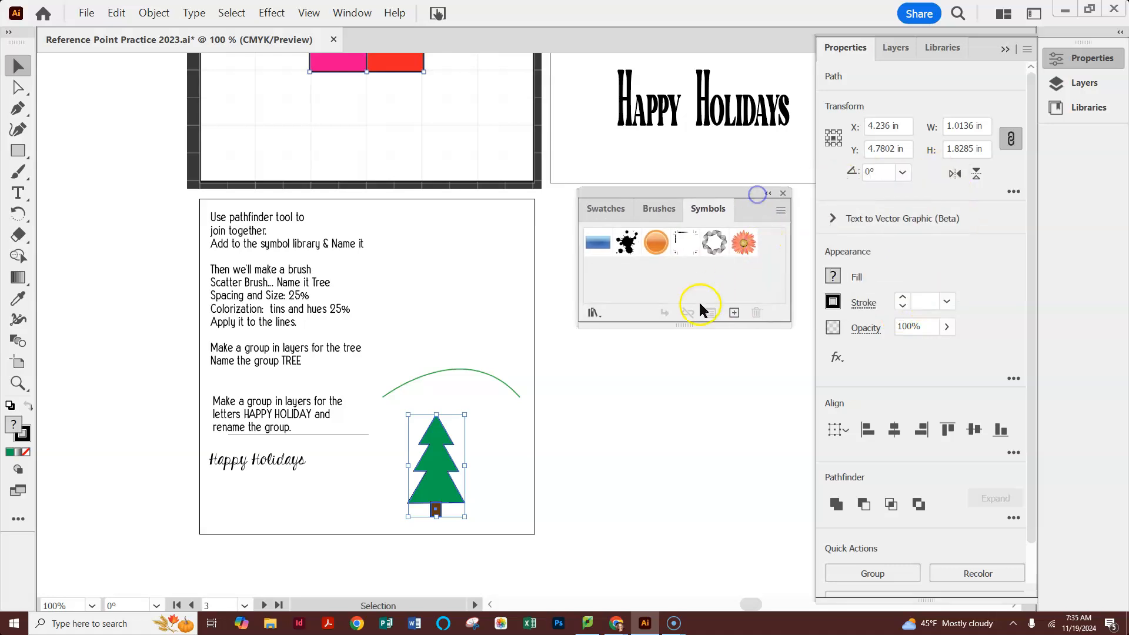
pyautogui.click(734, 314)
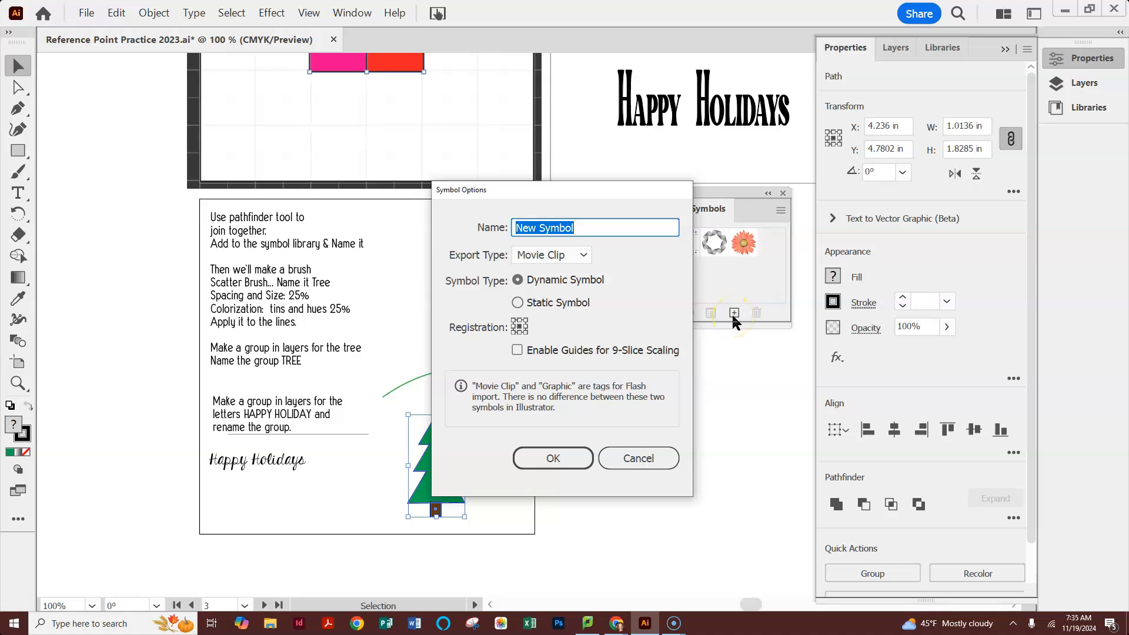
pyautogui.write('Tree')
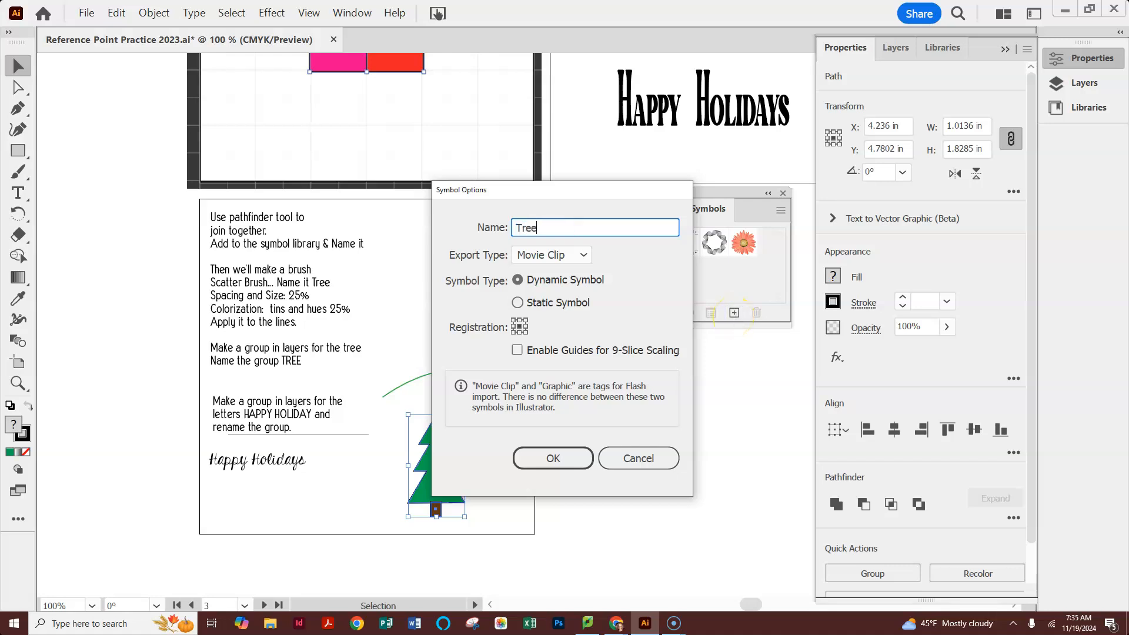
pyautogui.click(556, 255)
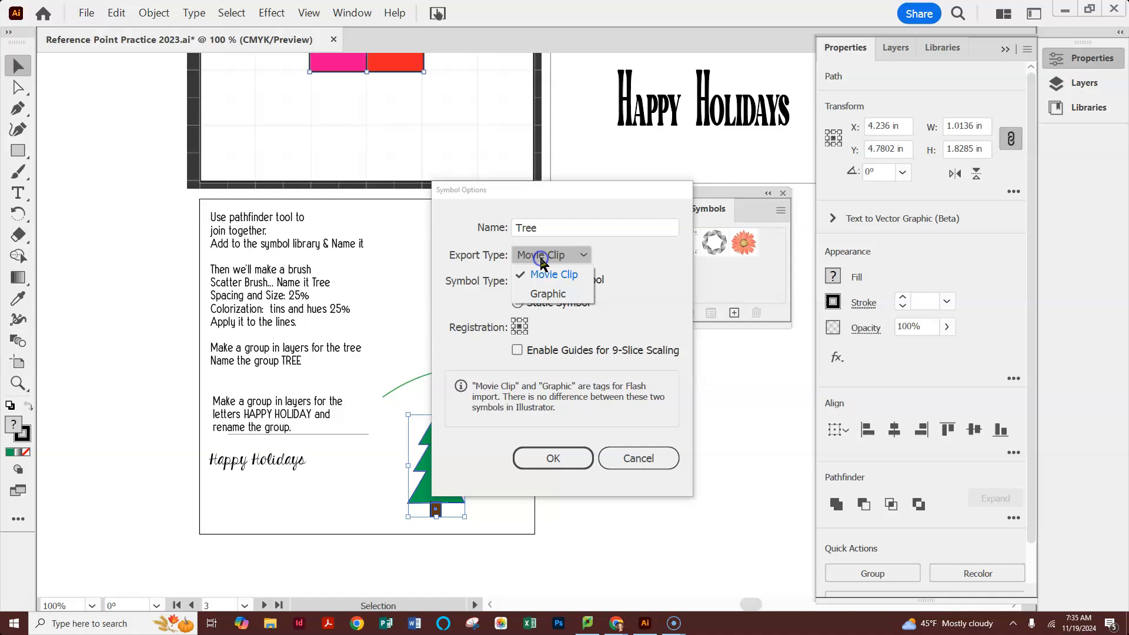
pyautogui.click(548, 294)
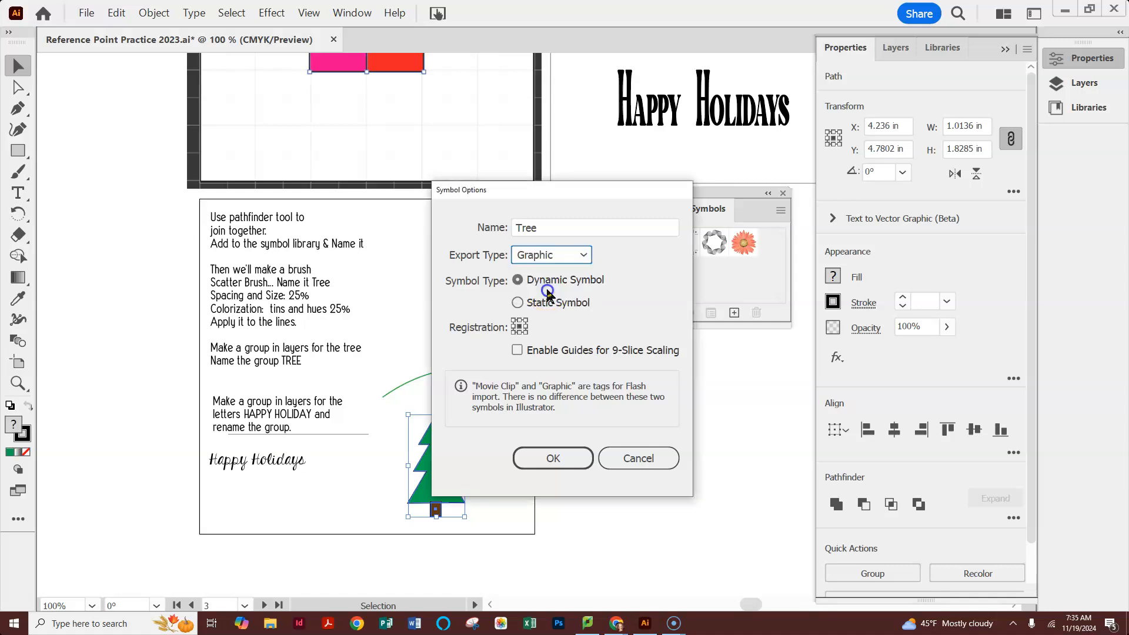
pyautogui.click(548, 457)
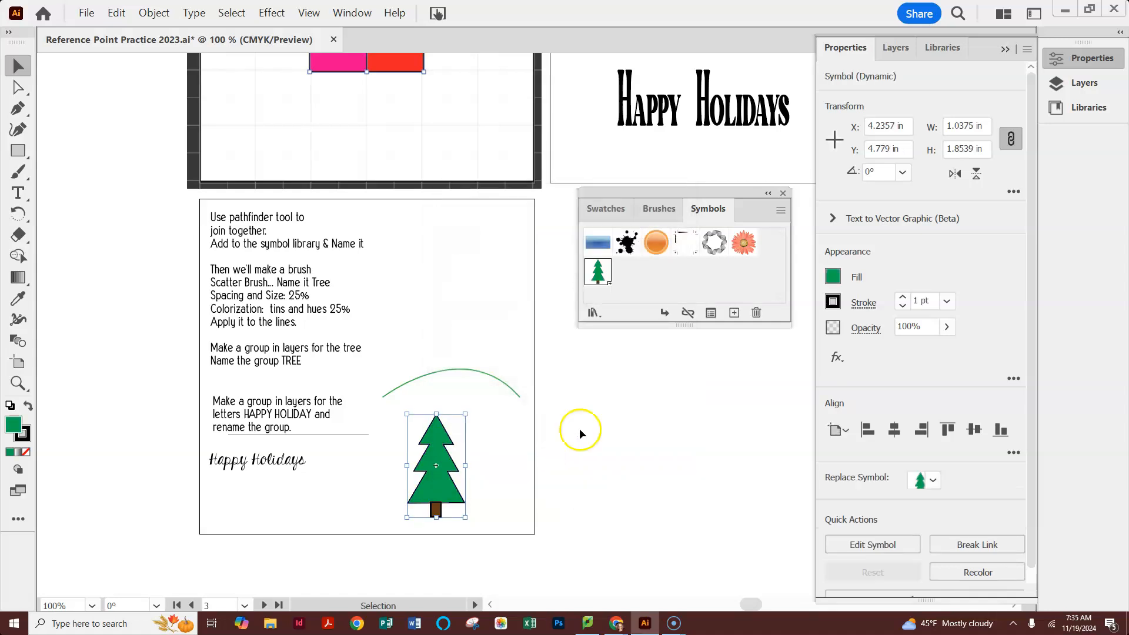
pyautogui.click(644, 288)
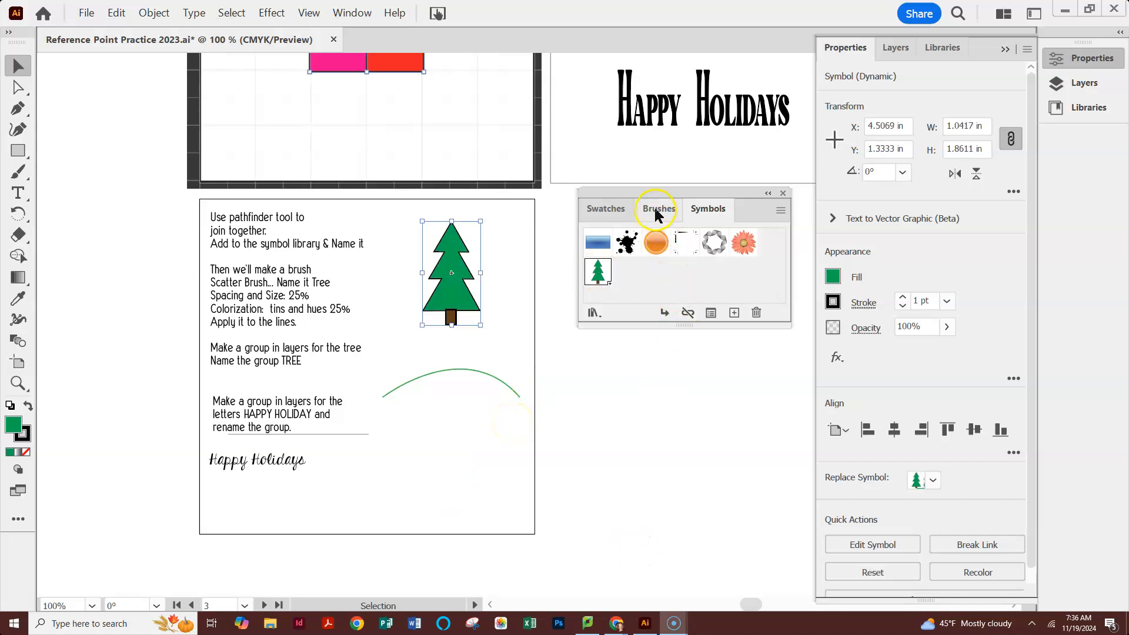
# Start a new scatter brush from the tree symbol and name it Tree.
pyautogui.click(657, 211)
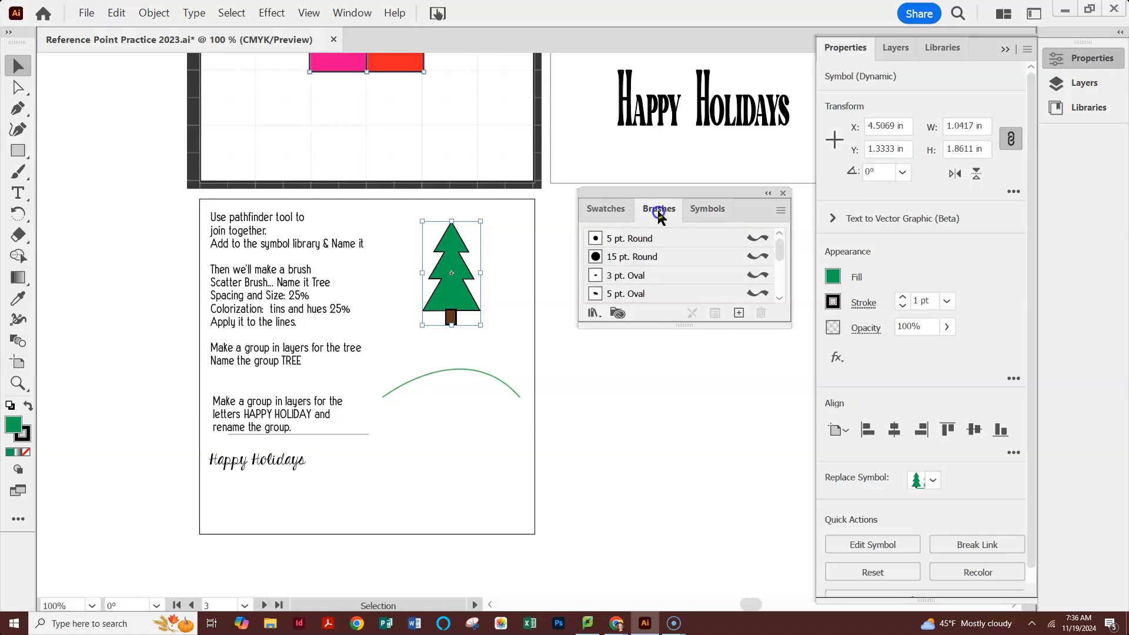
pyautogui.click(739, 313)
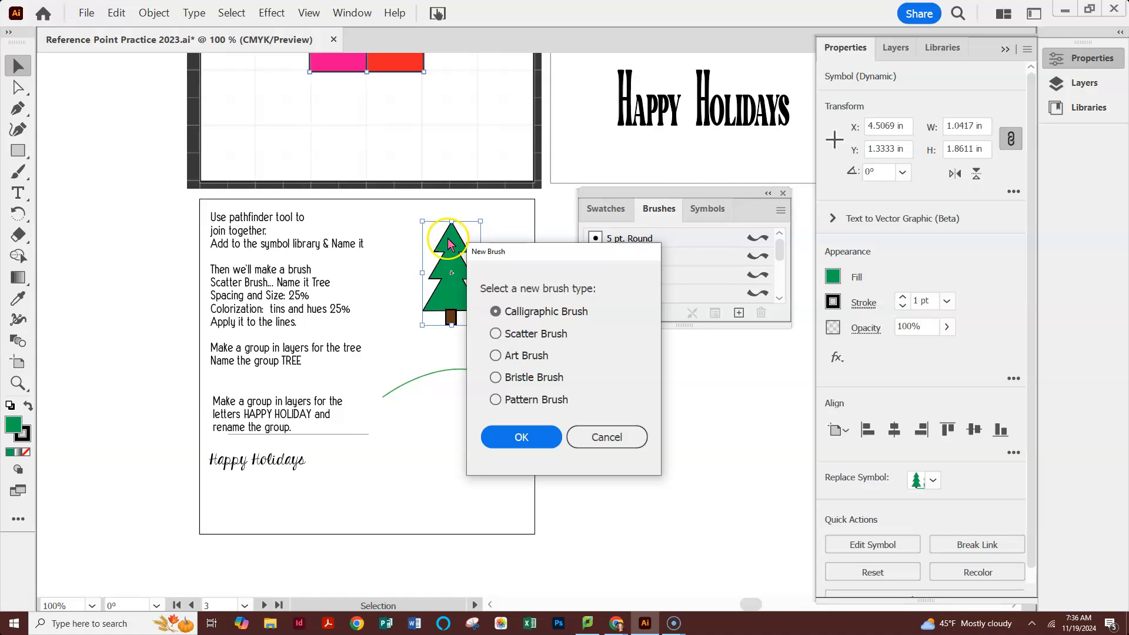
pyautogui.click(495, 335)
pyautogui.click(501, 440)
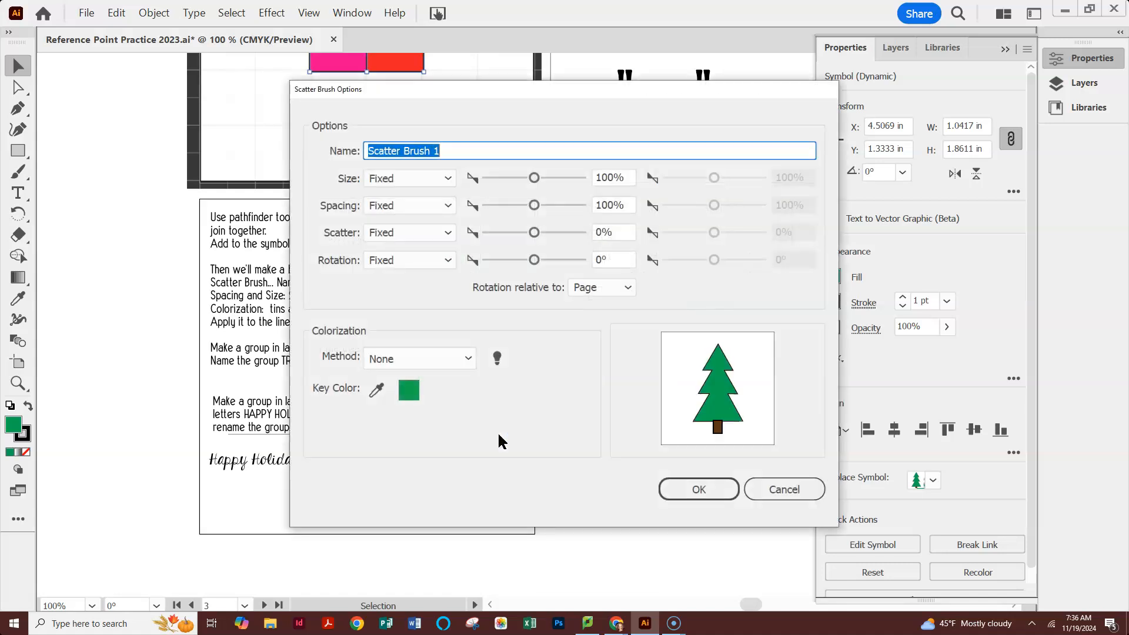
pyautogui.moveTo(513, 91); pyautogui.dragTo(649, 159)
pyautogui.click(450, 93)
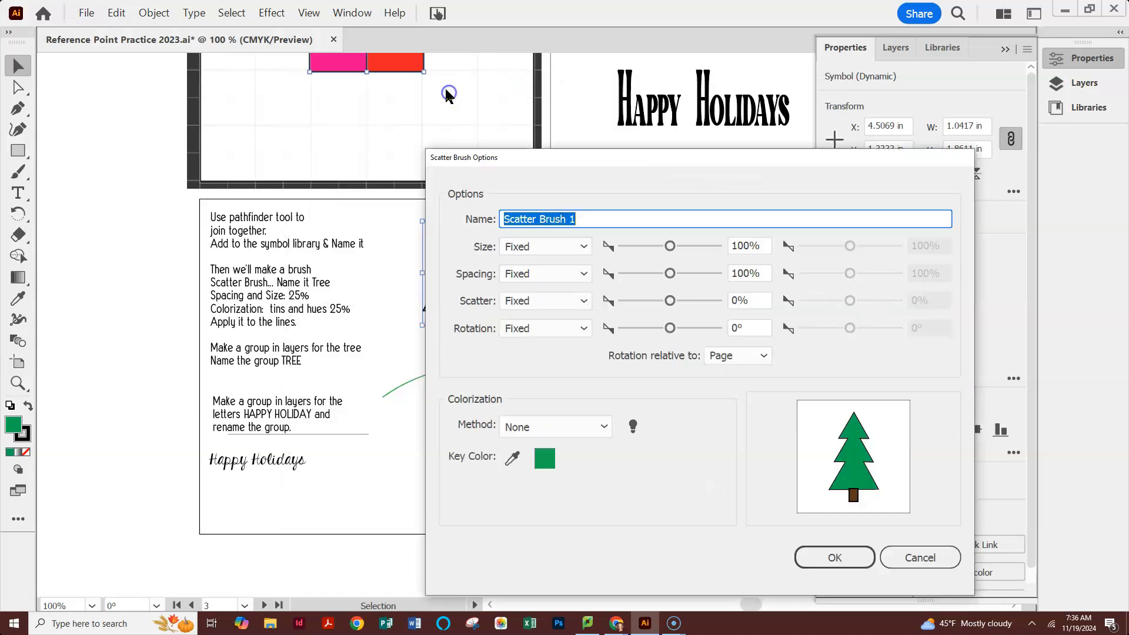
pyautogui.write('Tree')
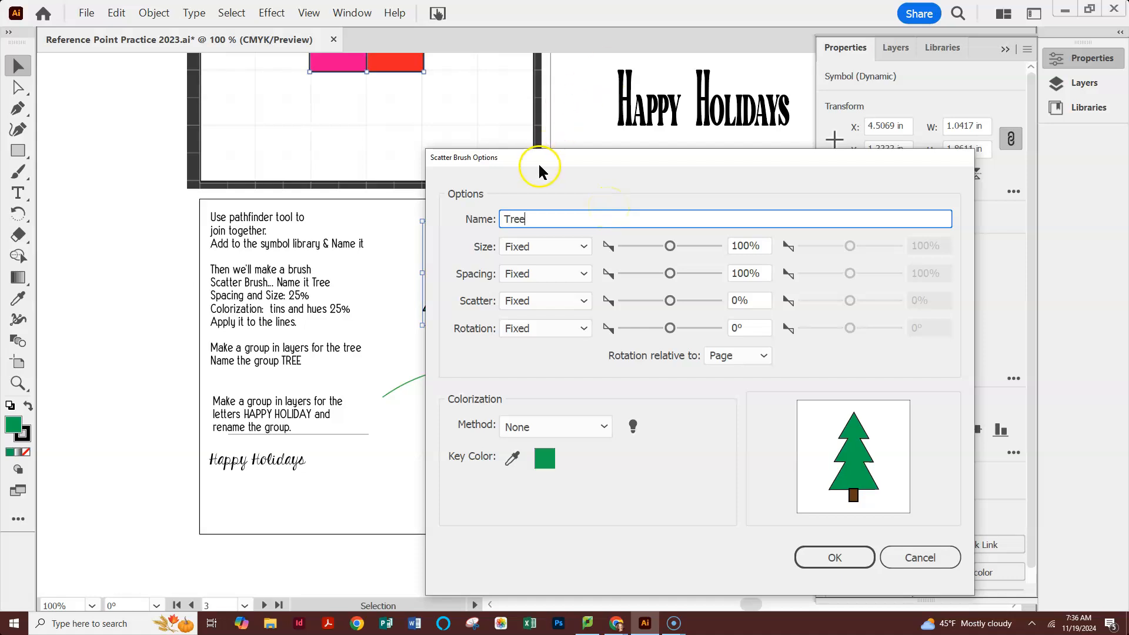
pyautogui.moveTo(541, 166)
pyautogui.mouseDown()
pyautogui.moveTo(606, 151)
pyautogui.moveTo(609, 122)
pyautogui.mouseUp()
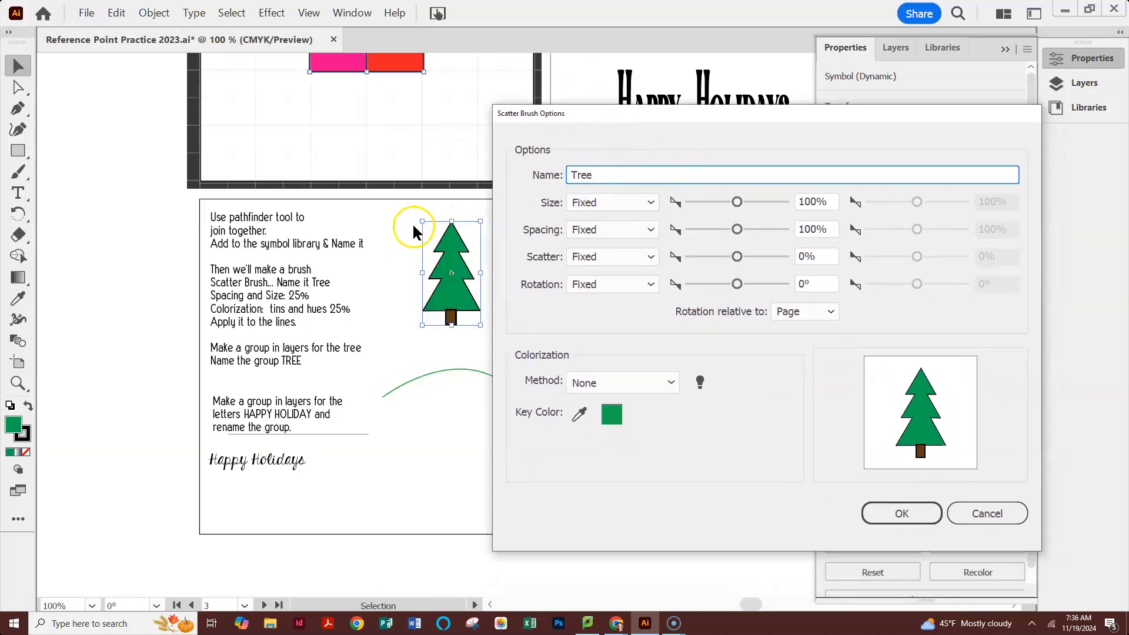
# Set the Tree scatter brush to 25% size, 25% spacing and Tints and Shades colorization, applying the changes to existing strokes.
pyautogui.moveTo(737, 202); pyautogui.dragTo(712, 204)
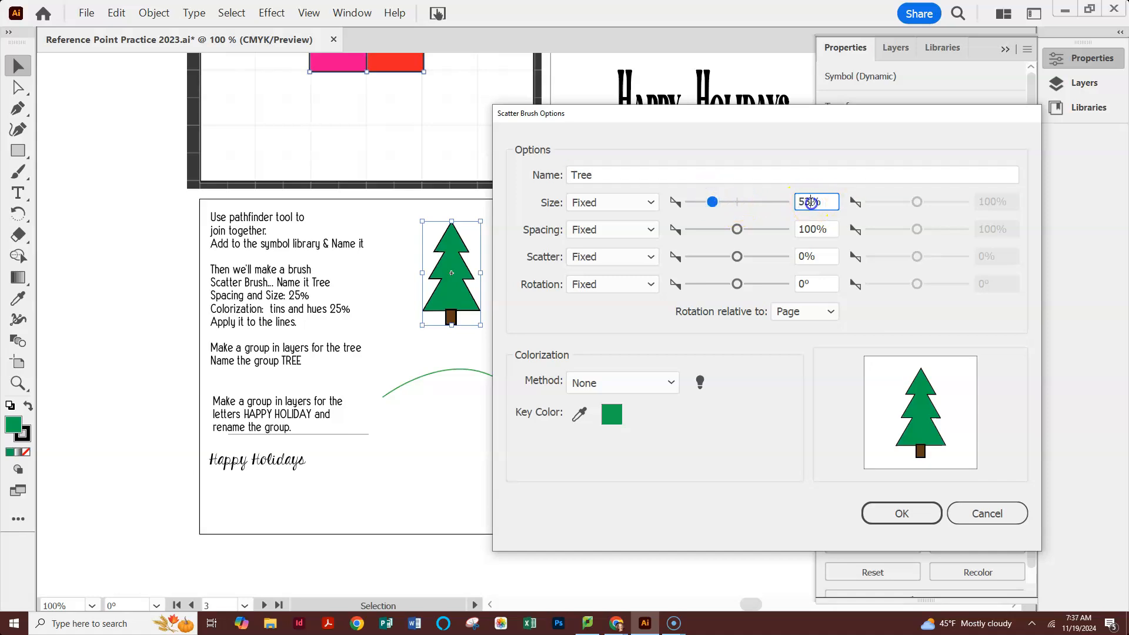
pyautogui.write('25')
pyautogui.press('Return')
pyautogui.click(628, 296)
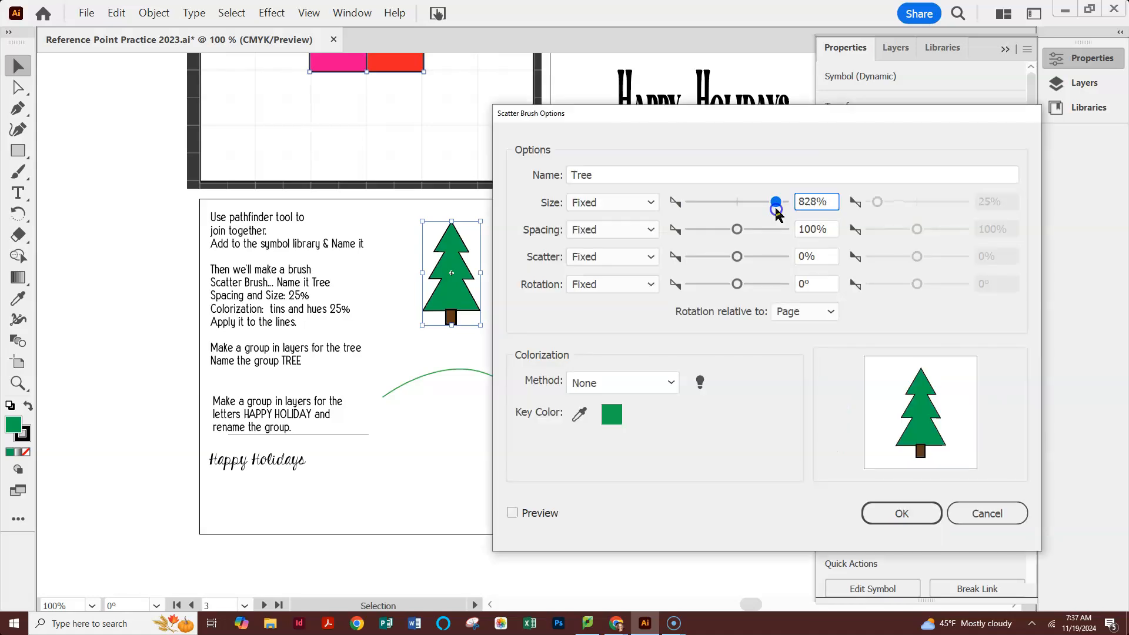
pyautogui.click(658, 380)
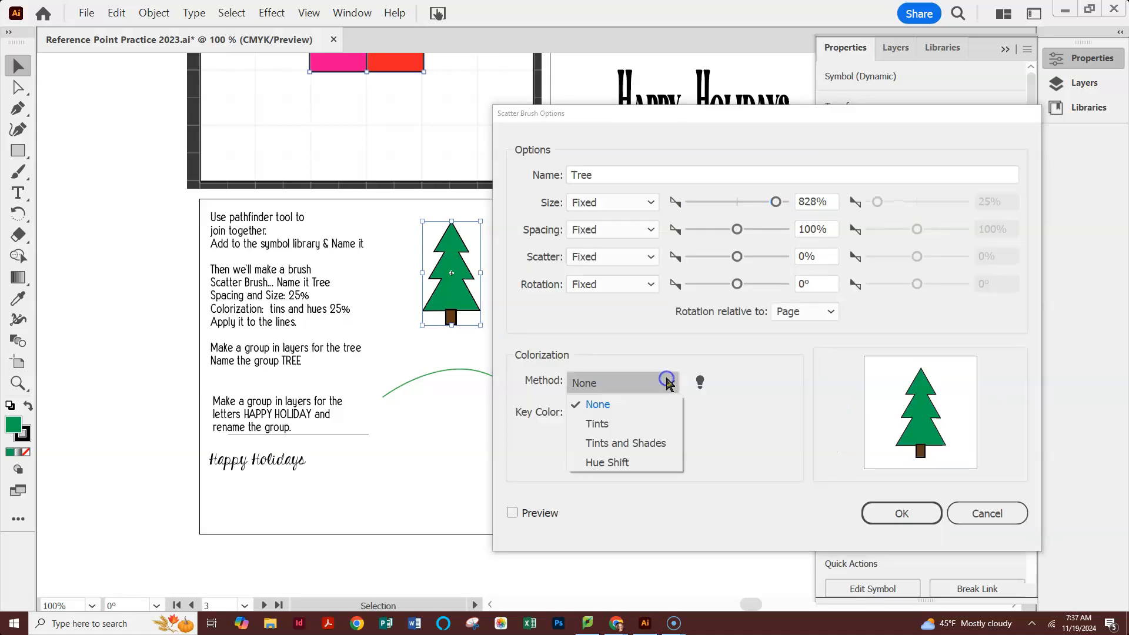
pyautogui.click(658, 445)
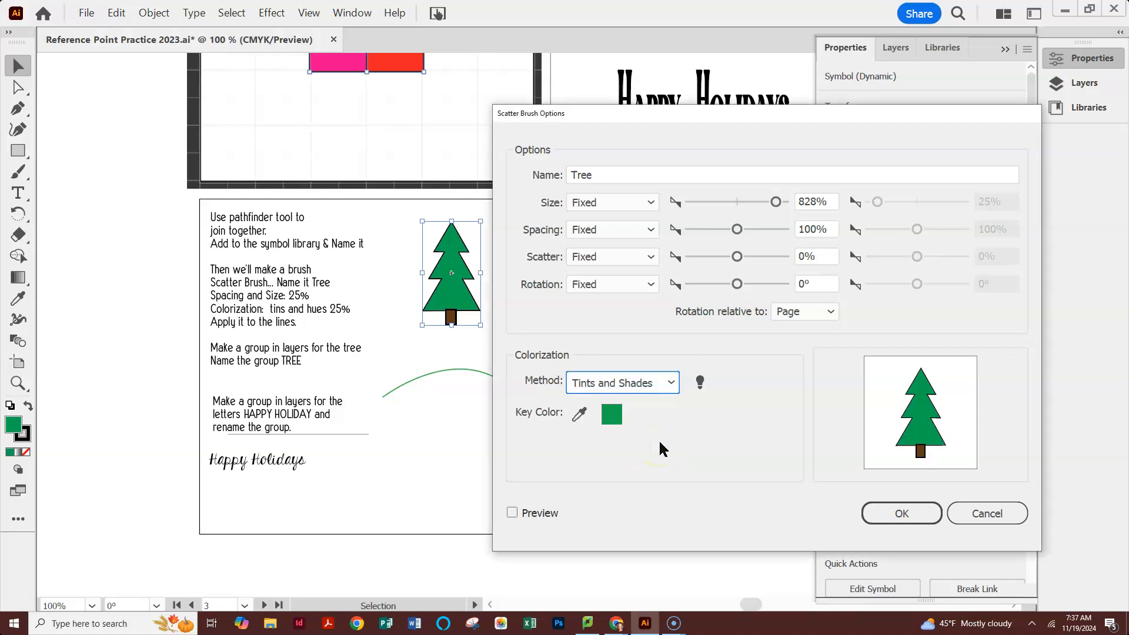
pyautogui.click(678, 418)
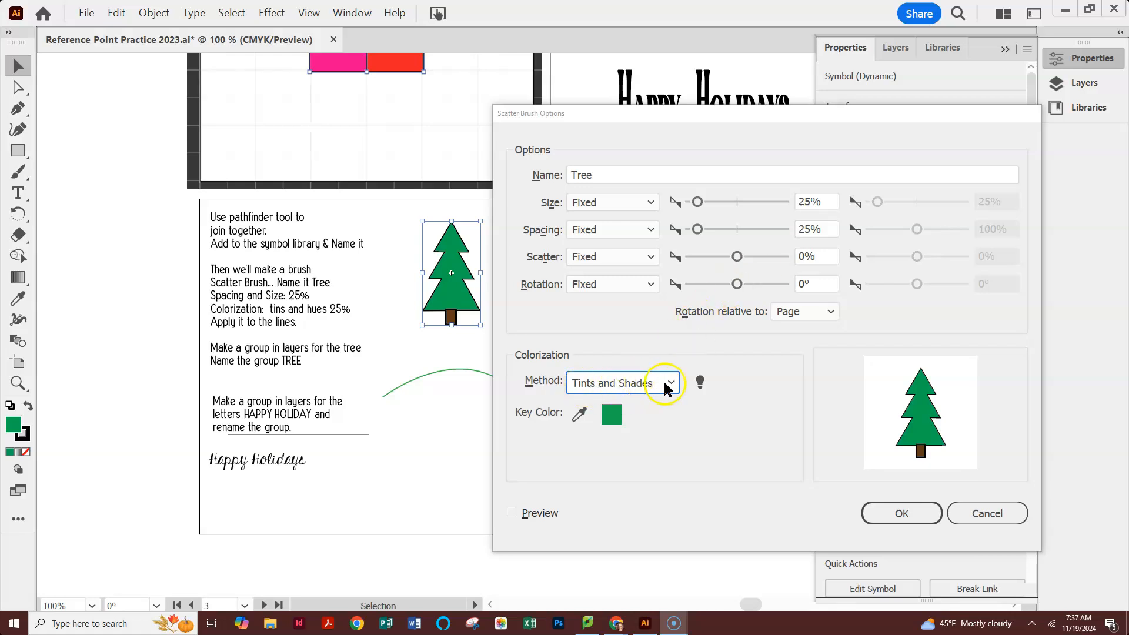
pyautogui.click(889, 521)
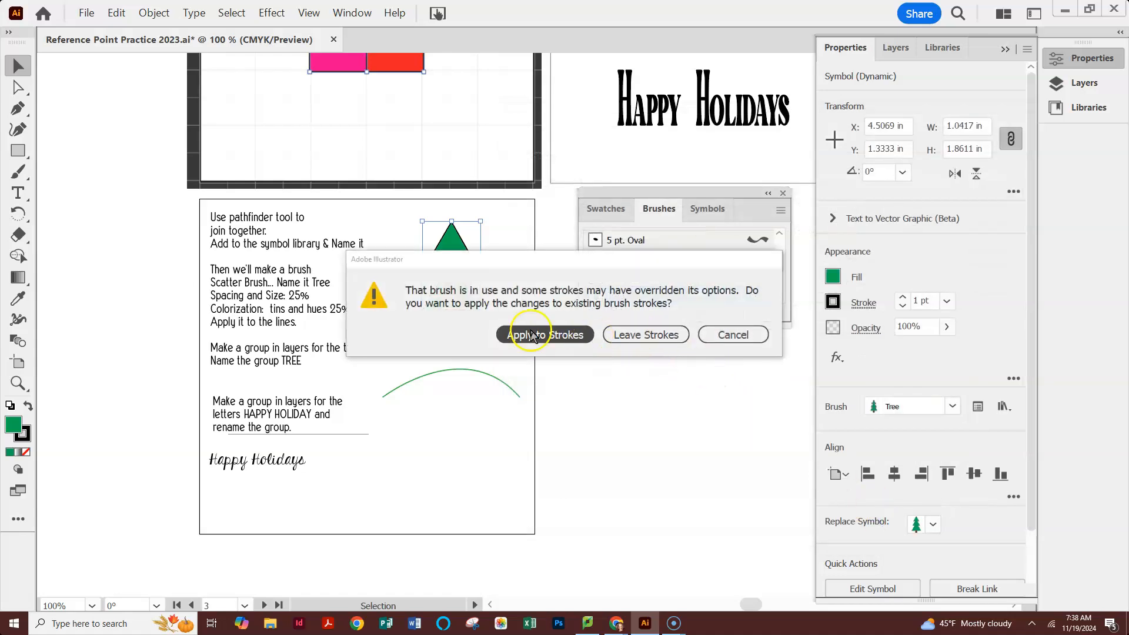
pyautogui.click(531, 335)
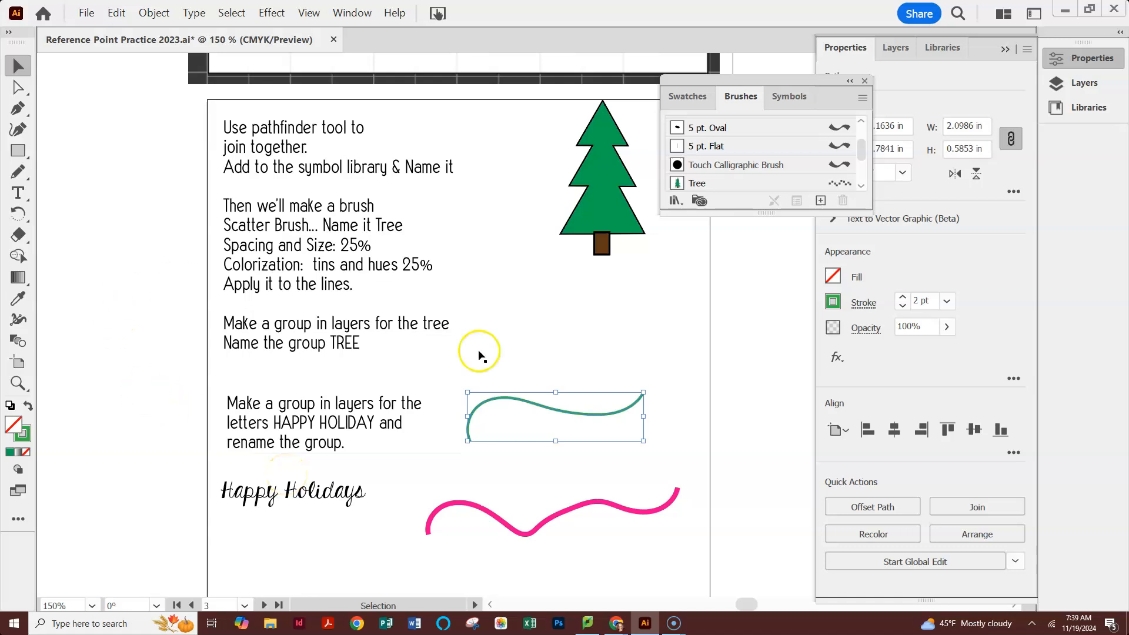
# Apply the Tree scatter brush to the green wavy line and the pink wavy line below it.
pyautogui.click(548, 406)
pyautogui.click(547, 407)
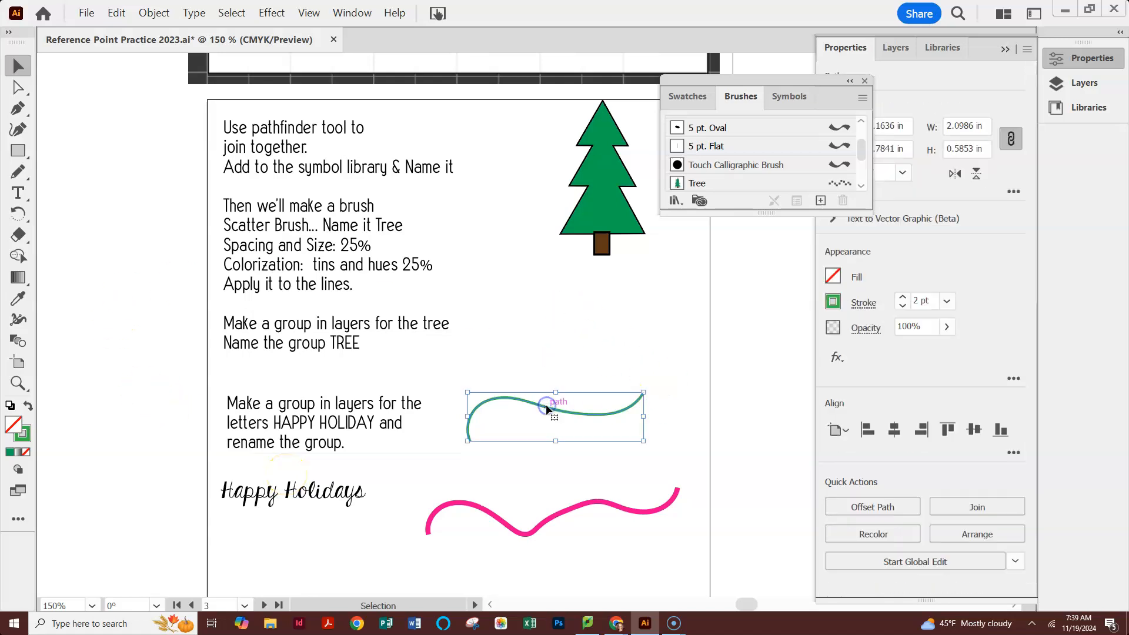
pyautogui.click(677, 183)
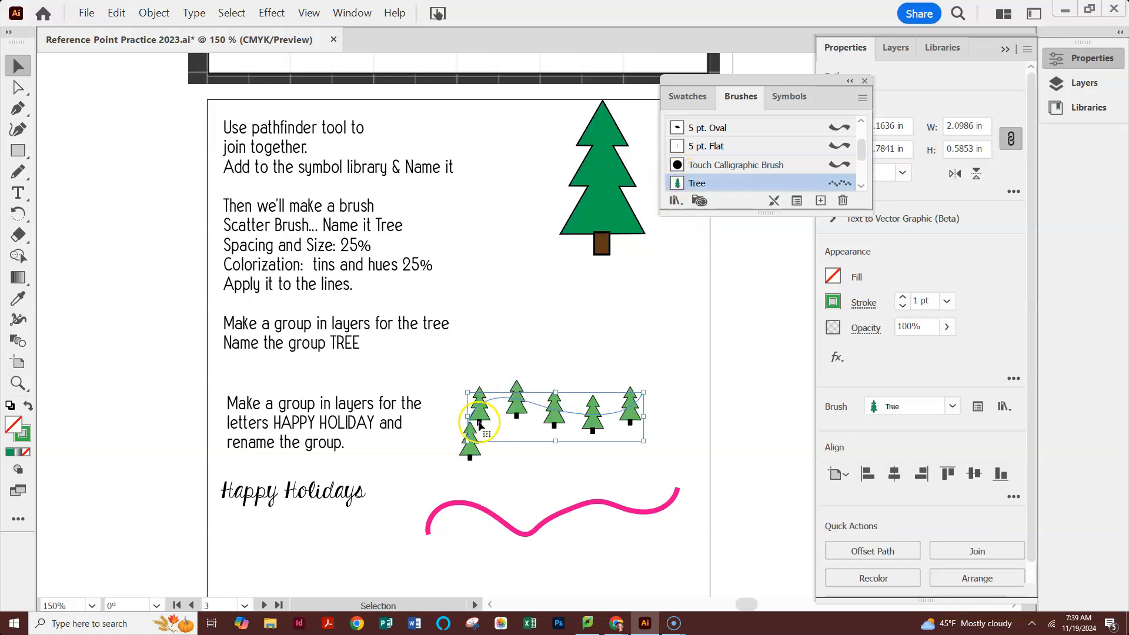
pyautogui.click(534, 292)
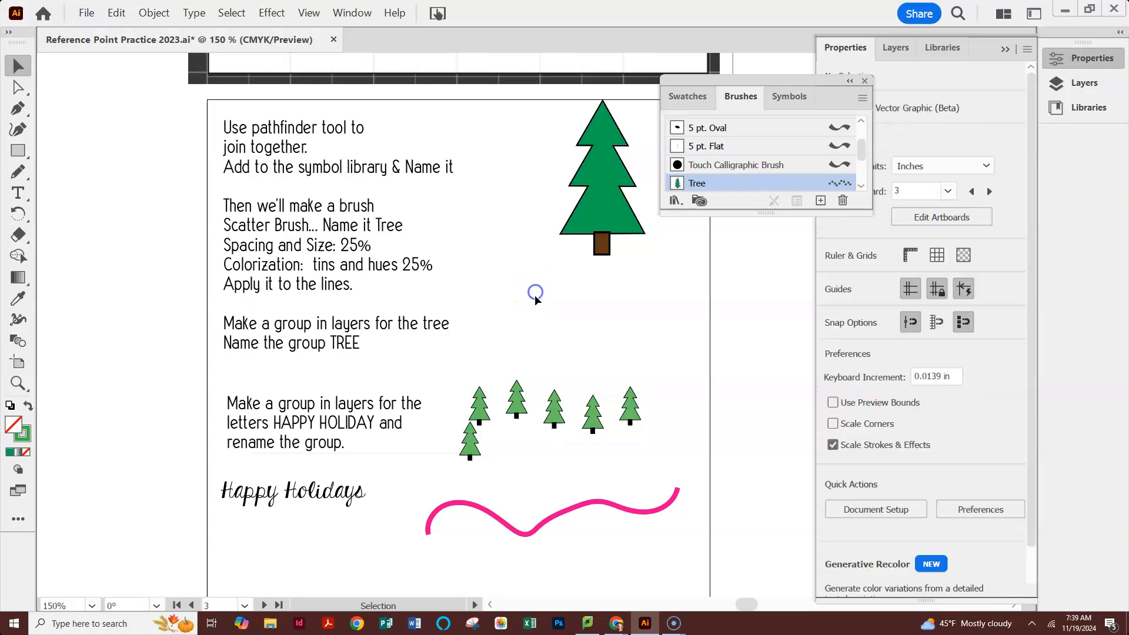
pyautogui.click(458, 510)
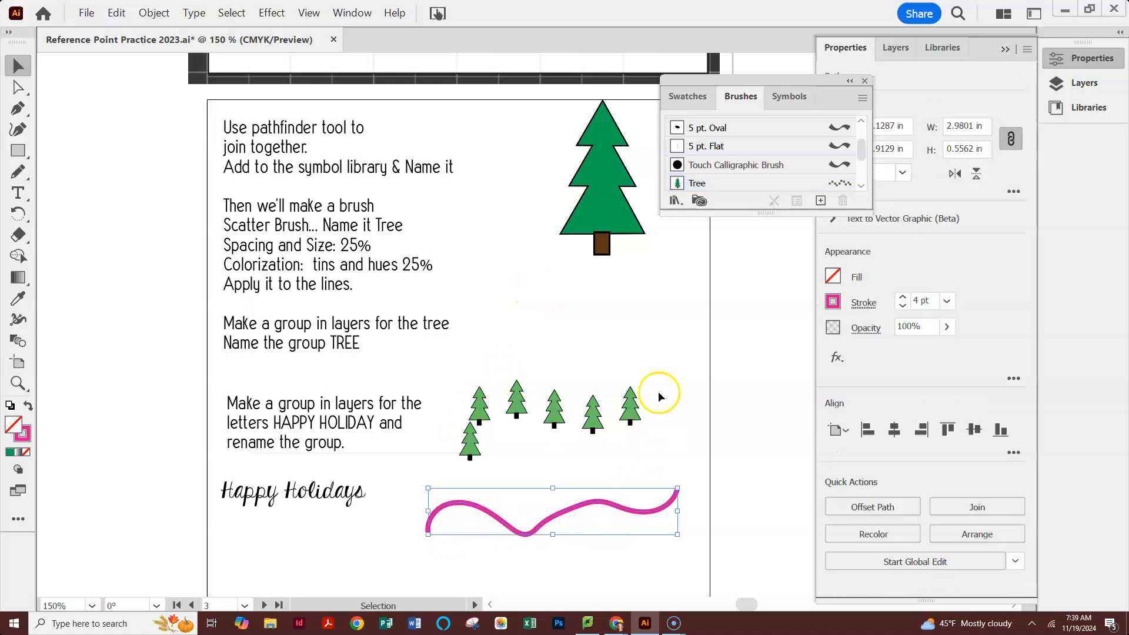
pyautogui.click(678, 183)
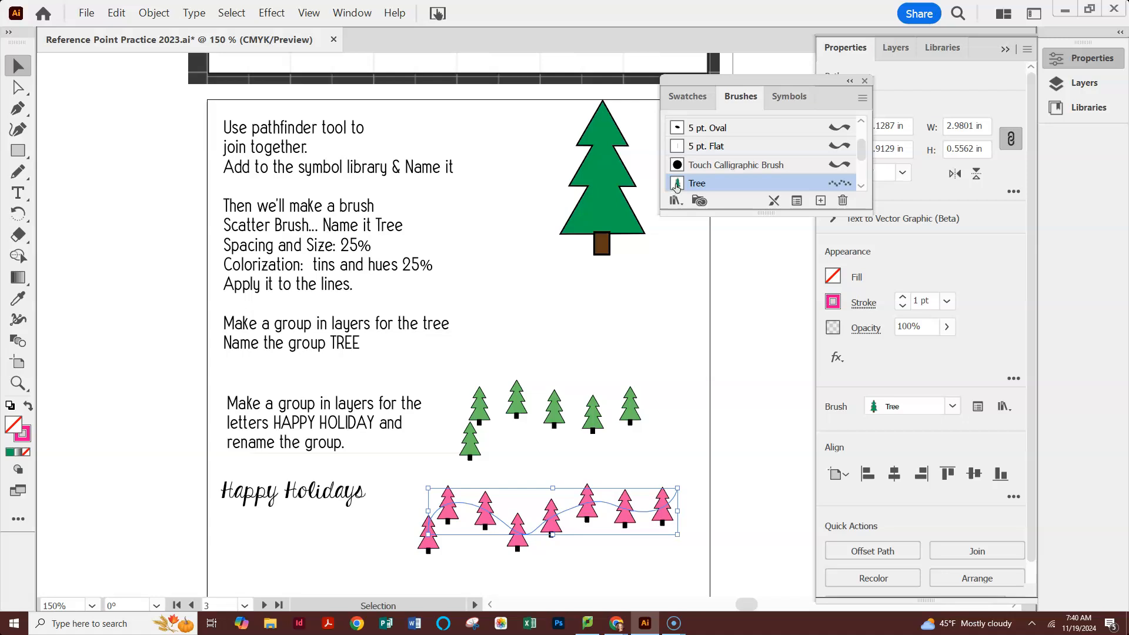
pyautogui.click(676, 188)
# Collect the tree symbol and the green and pink tree lines together in a new sublayer, and collapse it.
pyautogui.press('F7')
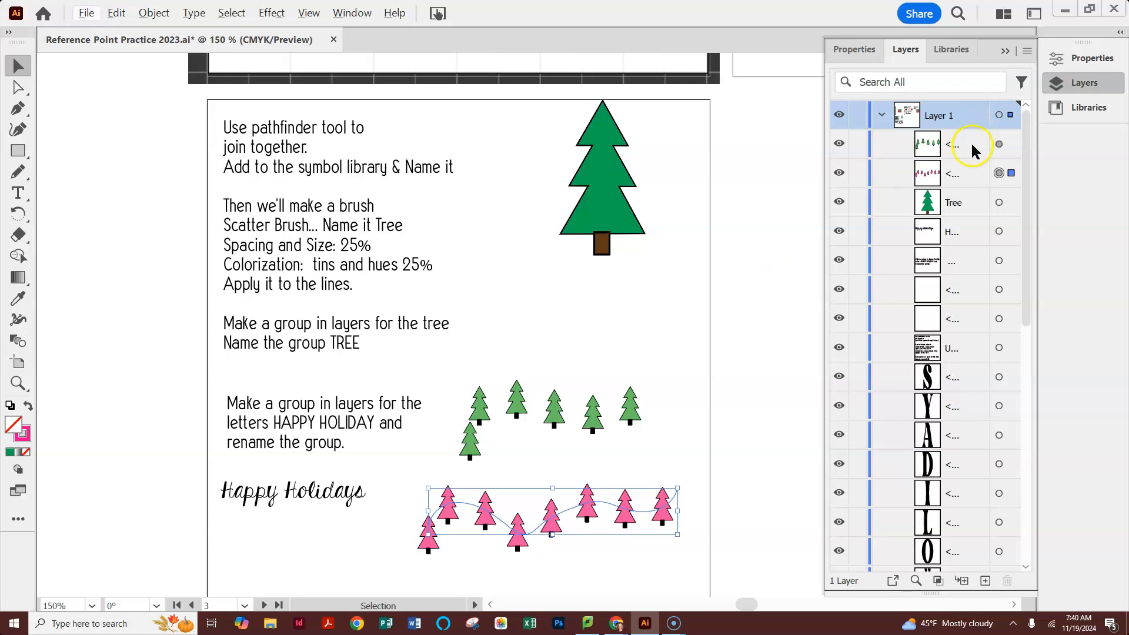
pyautogui.click(1011, 145)
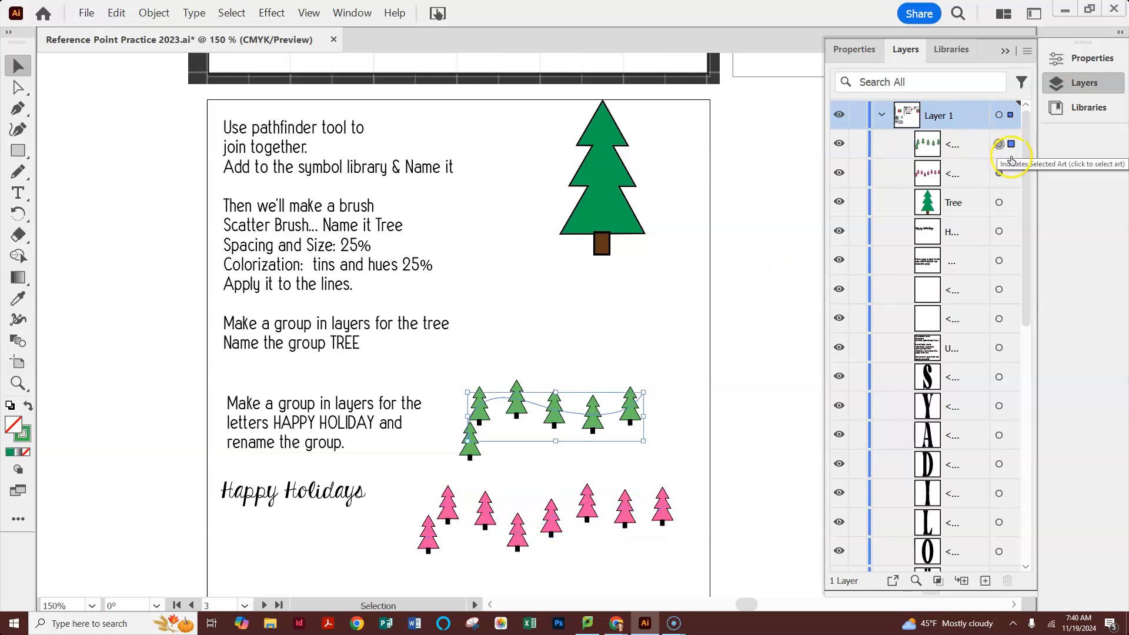
pyautogui.keyDown('shift'); pyautogui.click(1011, 172); pyautogui.keyUp('shift')
pyautogui.keyDown('shift'); pyautogui.click(1013, 202); pyautogui.keyUp('shift')
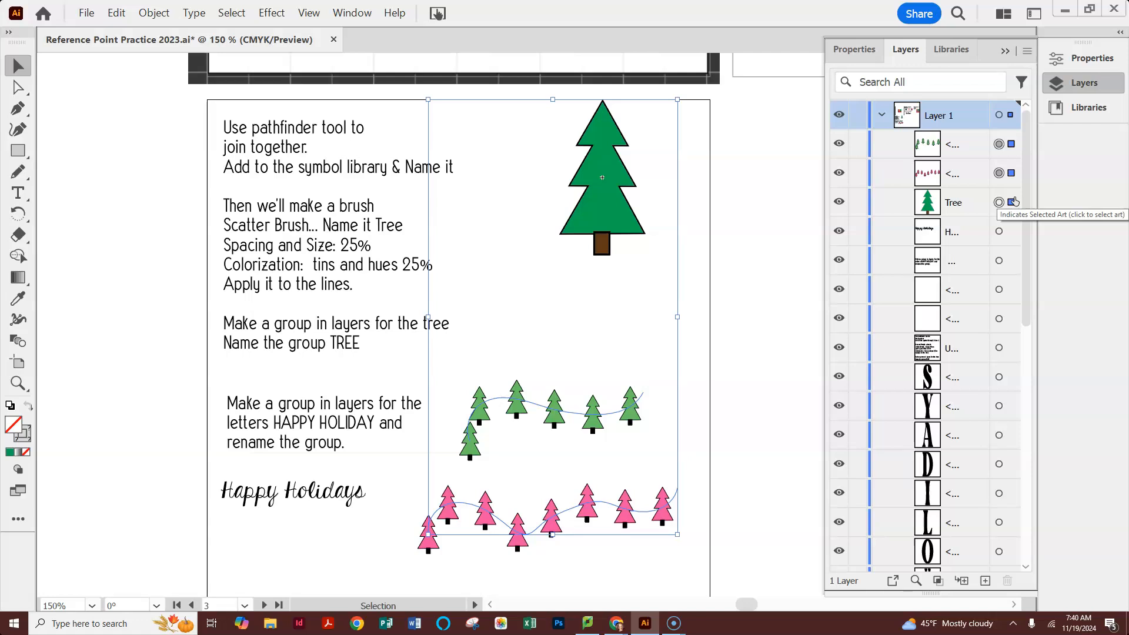
pyautogui.click(1027, 51)
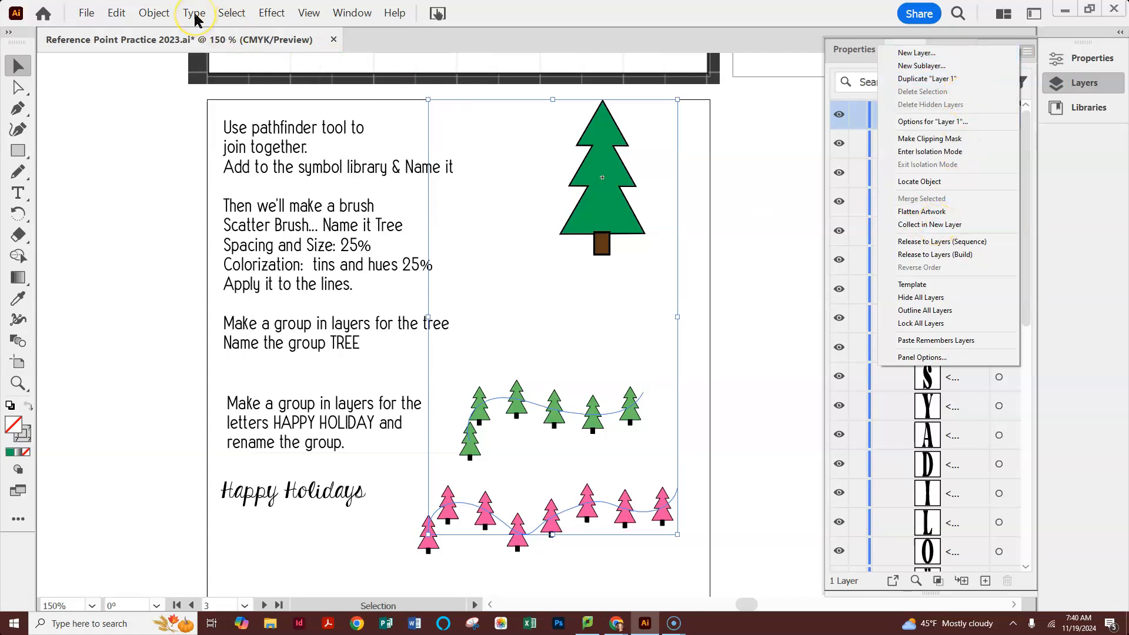
pyautogui.click(905, 231)
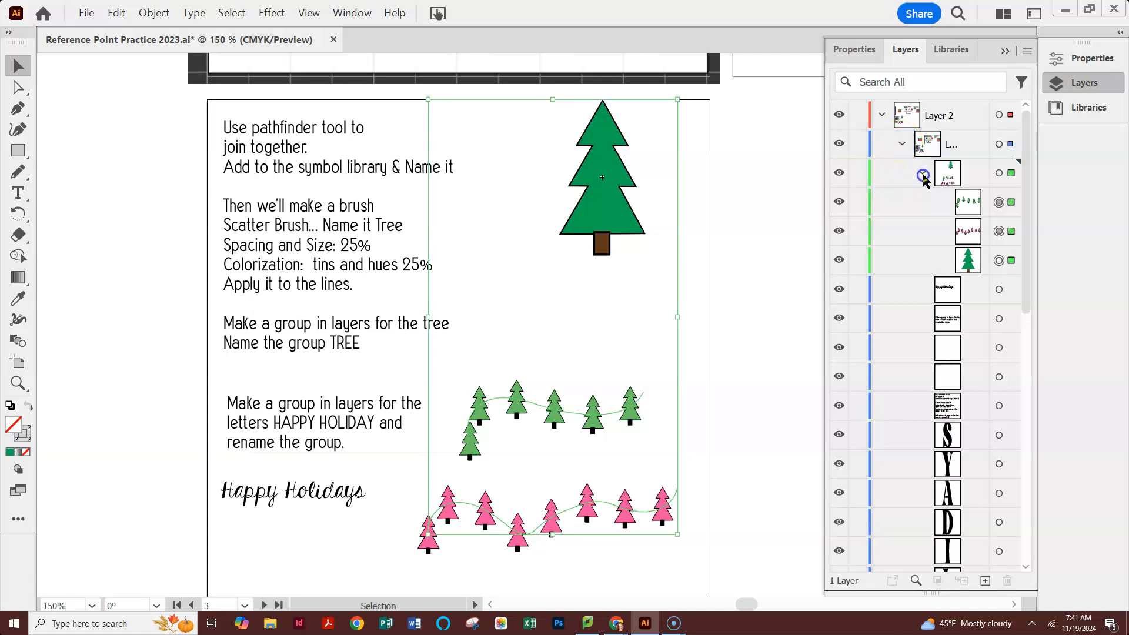
pyautogui.click(921, 173)
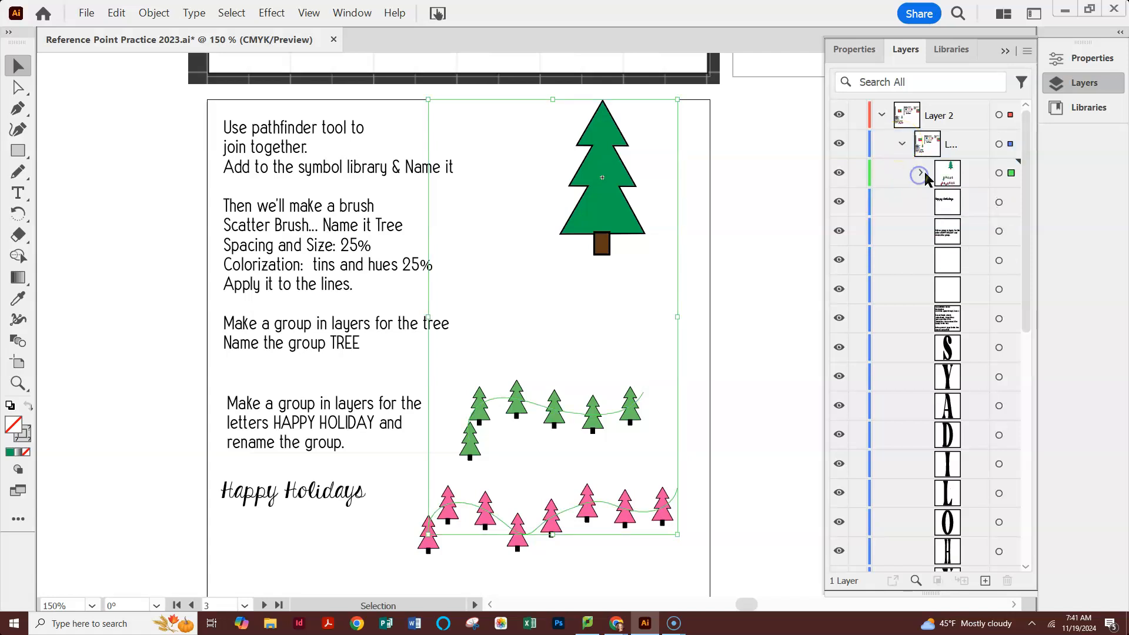
pyautogui.click(983, 172)
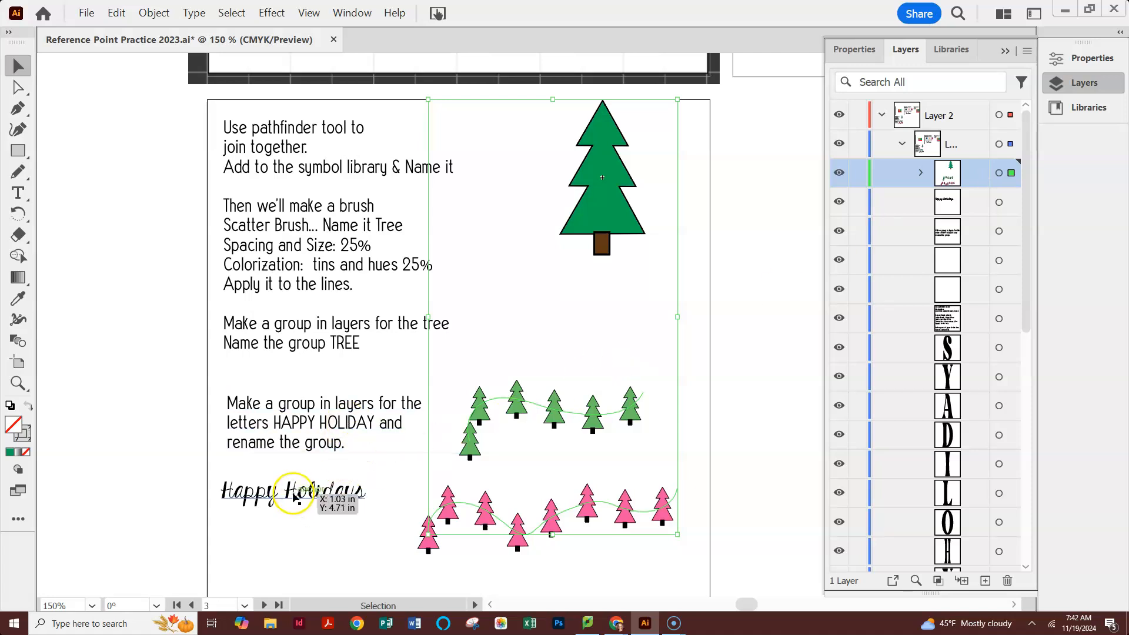
# Group all the separate letters of the large Happy Holidays lettering on the upper artboard.
pyautogui.scroll(4, 516, 313)
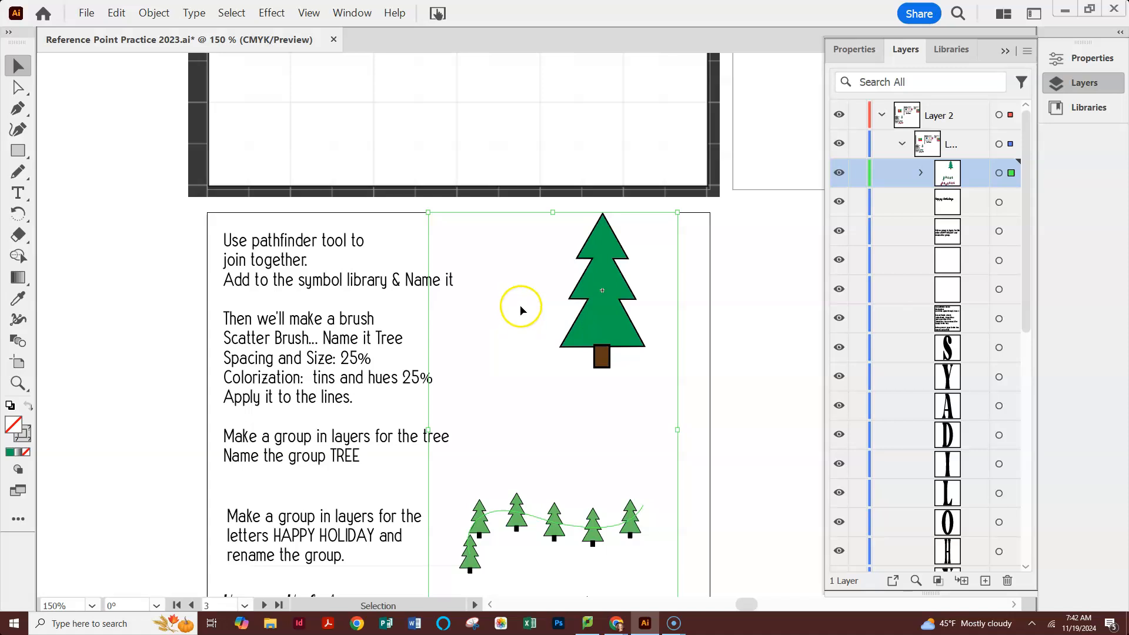
pyautogui.click(1005, 51)
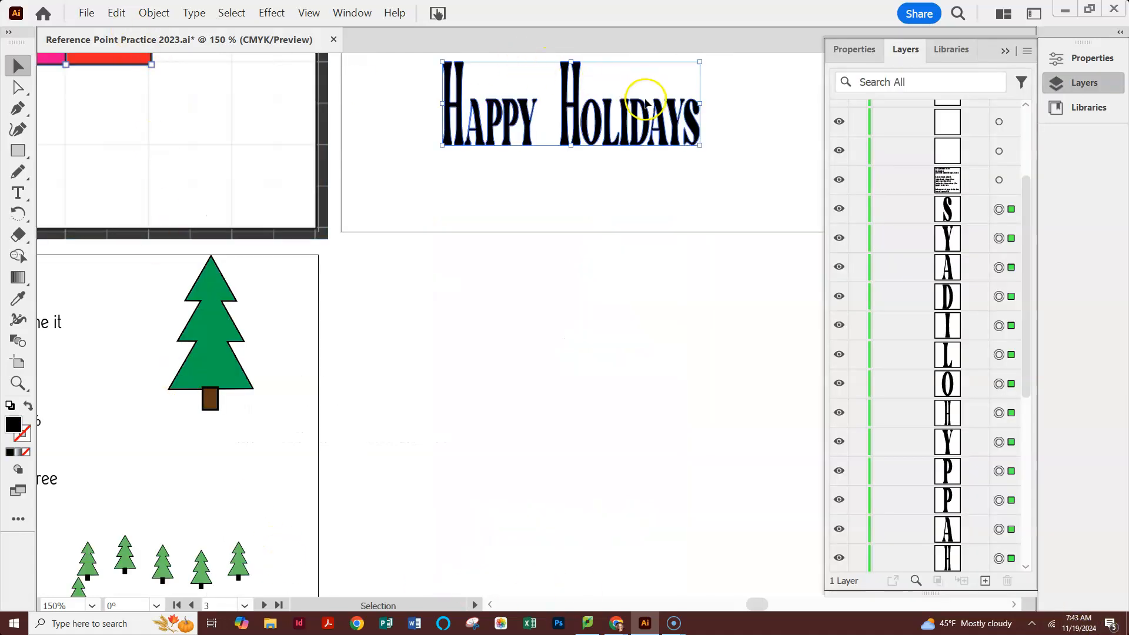
pyautogui.click(146, 15)
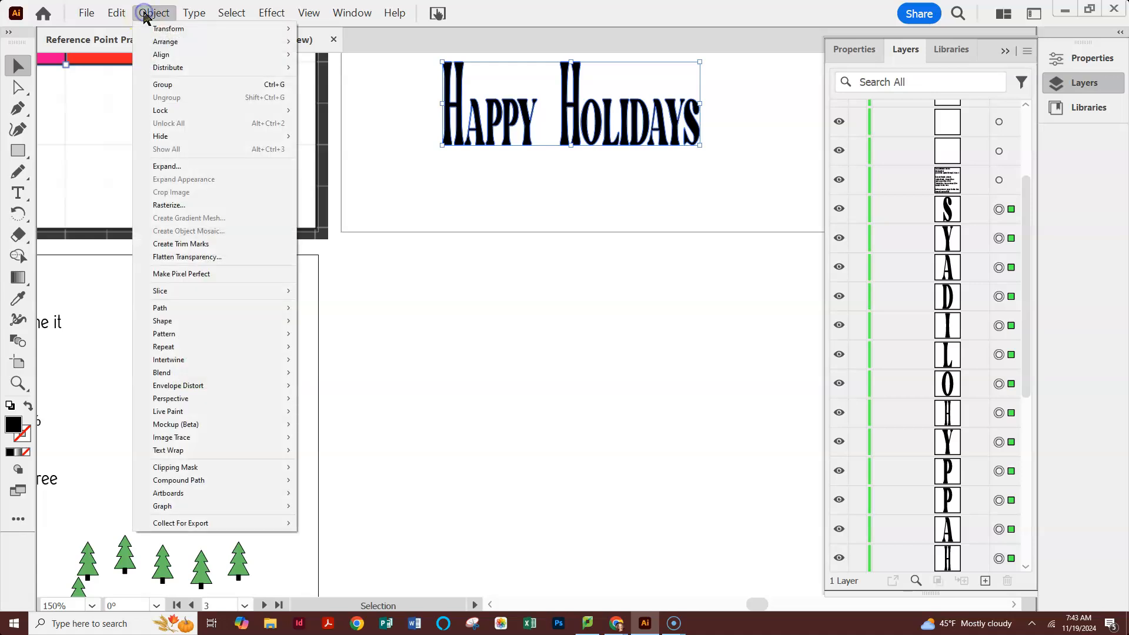
pyautogui.click(158, 84)
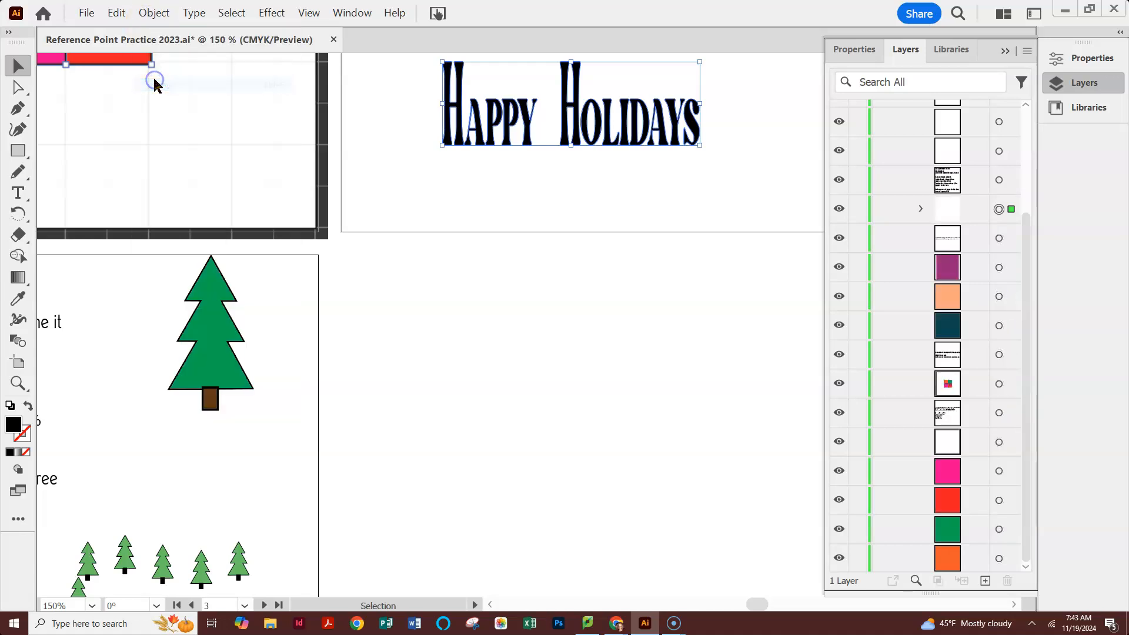